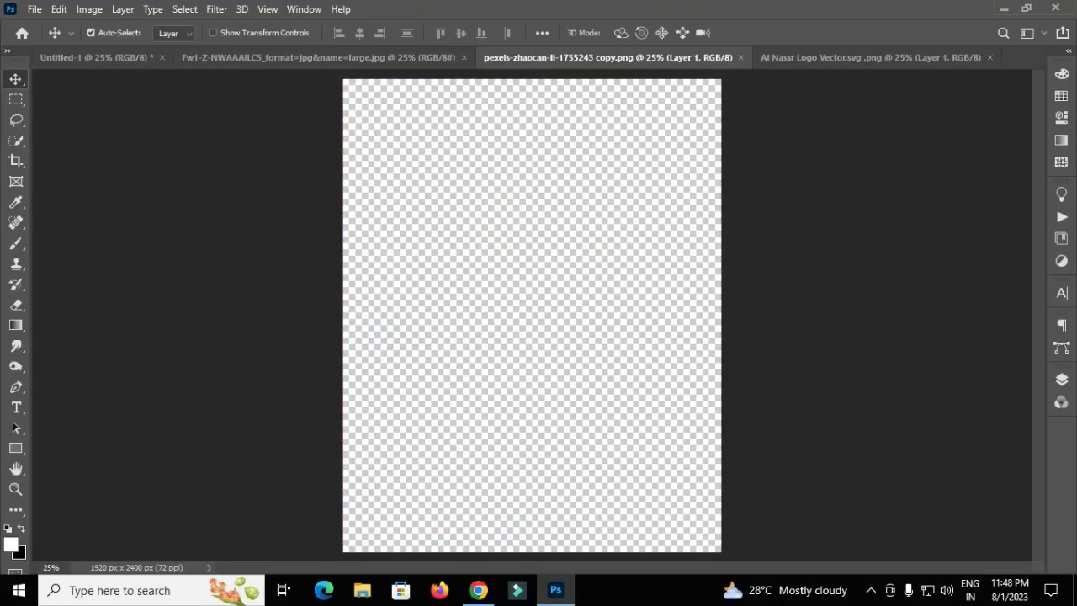
- Place the snowy-mountain photo into Untitled-1 as Layer 1 at 20% fill and close its source tab
{"action": "left_click_drag", "start_coordinate": [534, 252], "coordinate": [534, 324]}
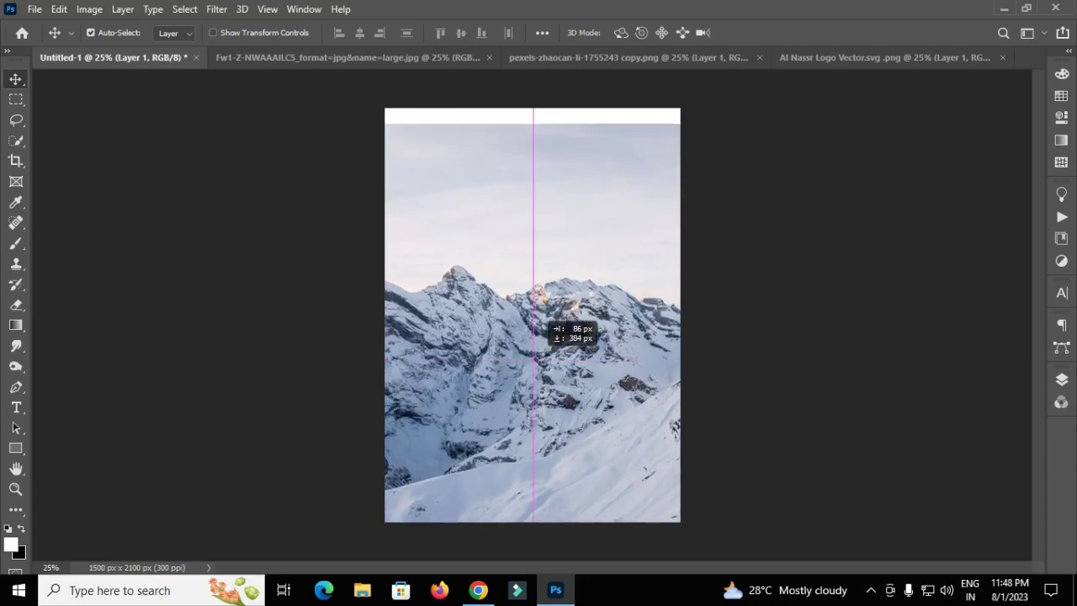
{"action": "key", "text": "F7"}
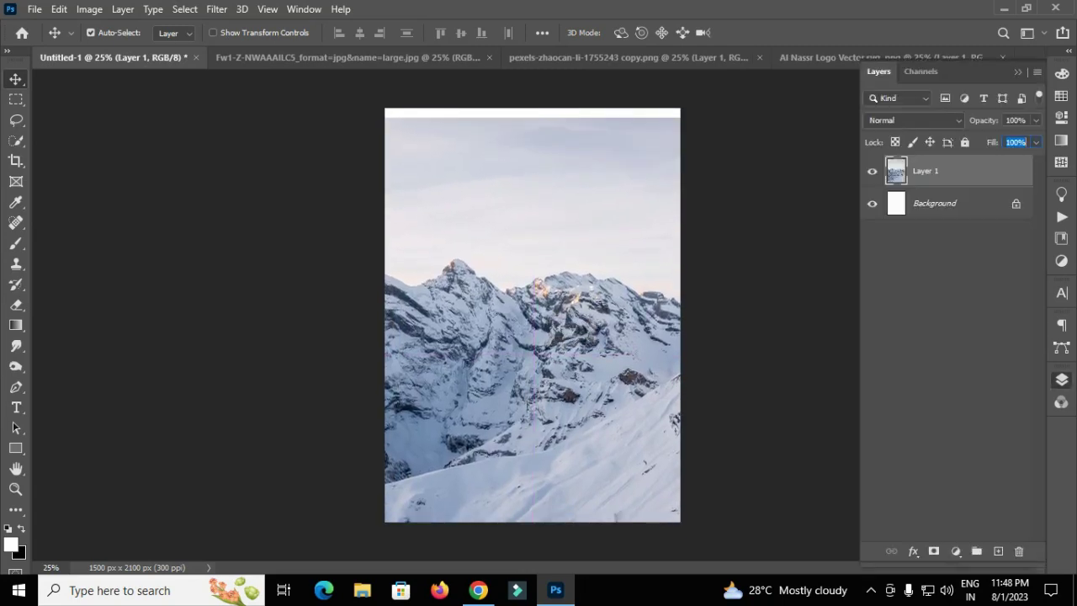
{"action": "type", "text": "020"}
{"action": "key", "text": "Return"}
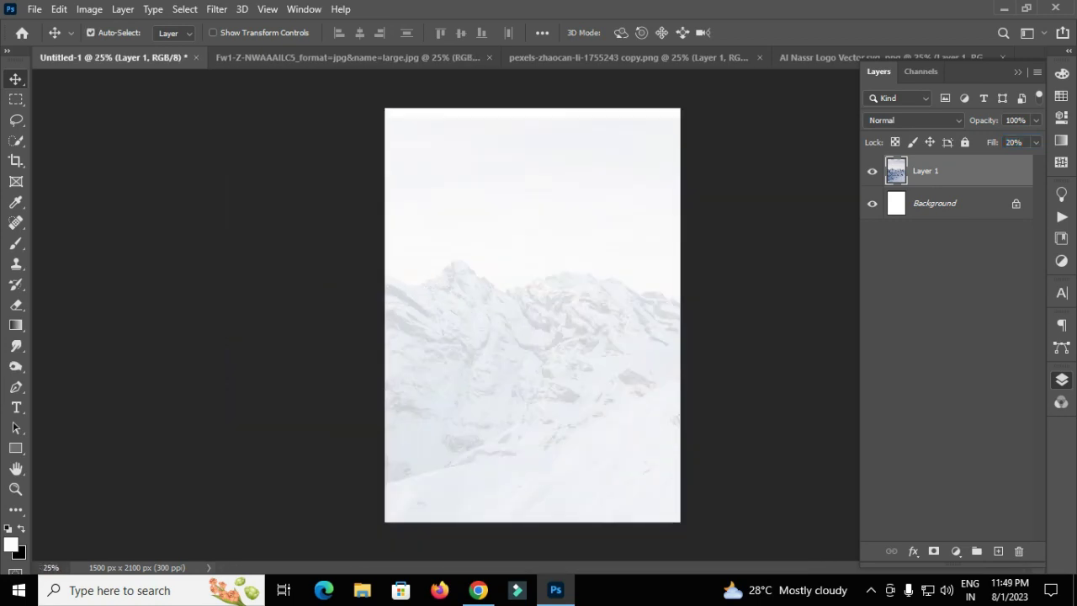
{"action": "left_click", "coordinate": [759, 58]}
- Bring up the Fw1 football photo and use Quick Selection to select the footballer
{"action": "left_click", "coordinate": [347, 57]}
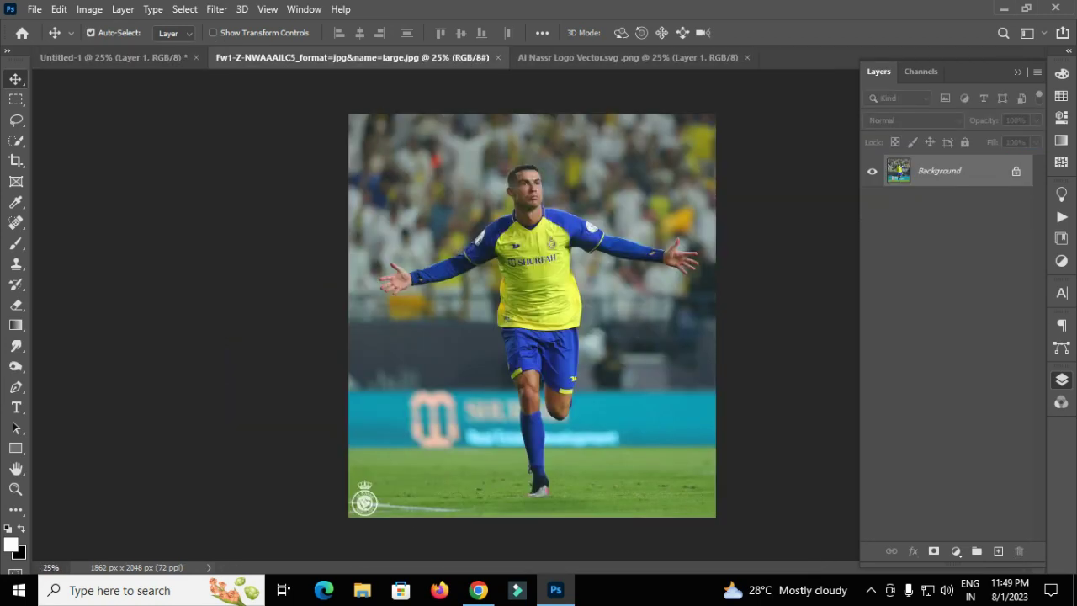
{"action": "left_click", "coordinate": [16, 139]}
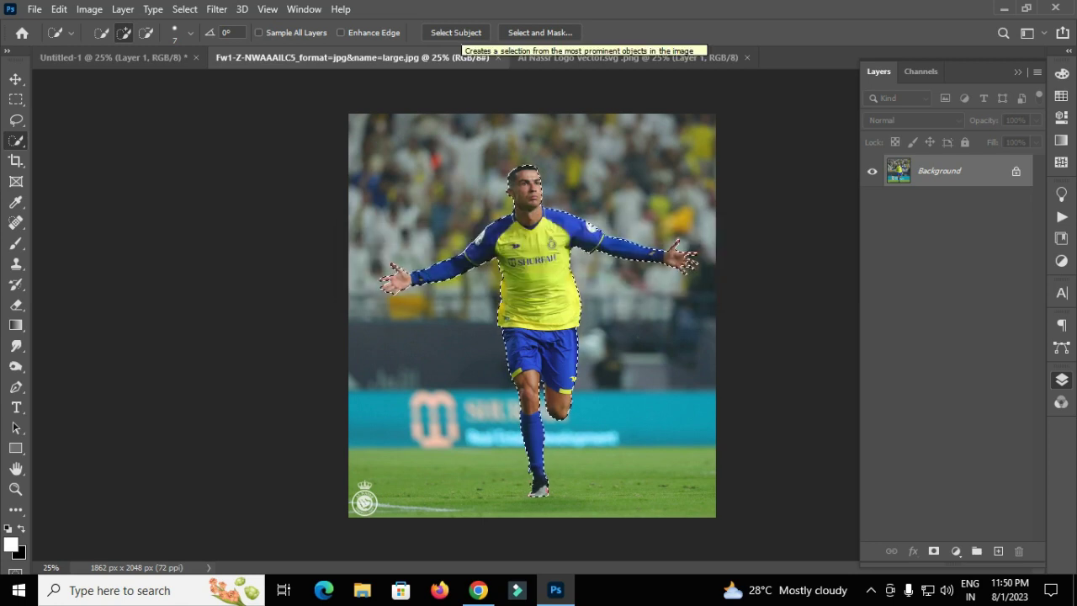
- Add a layer mask from the selection to cut out the footballer, then zoom onto his outstretched hand
{"action": "key", "text": "ctrl+plus"}
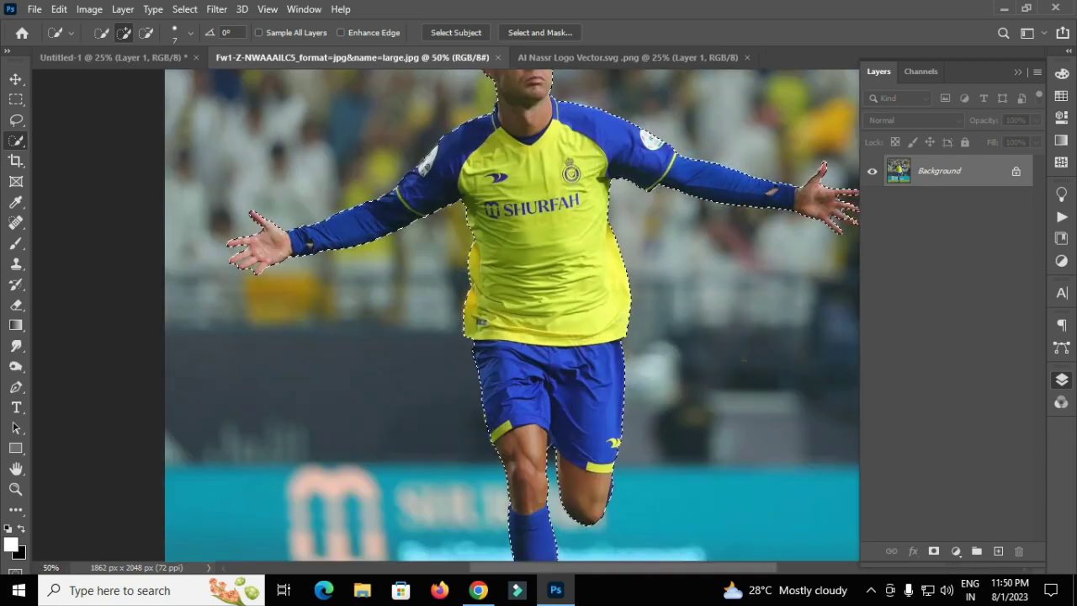
{"action": "scroll", "coordinate": [446, 316], "scroll_direction": "right", "scroll_amount": 2}
{"action": "scroll", "coordinate": [446, 315], "scroll_direction": "right", "scroll_amount": 3}
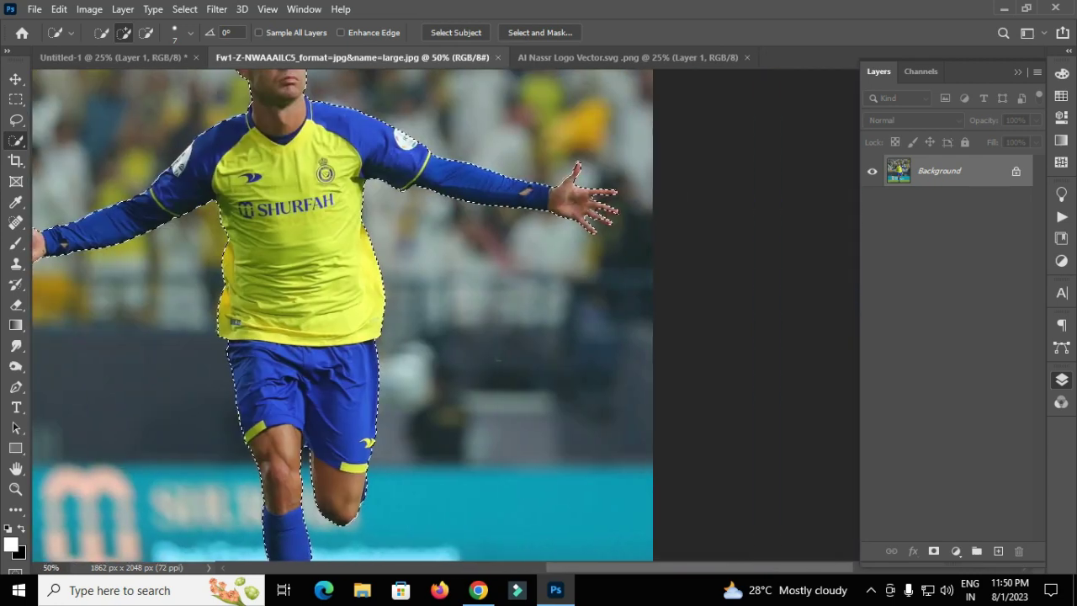
{"action": "left_click", "coordinate": [933, 551]}
{"action": "key", "text": "ctrl+plus"}
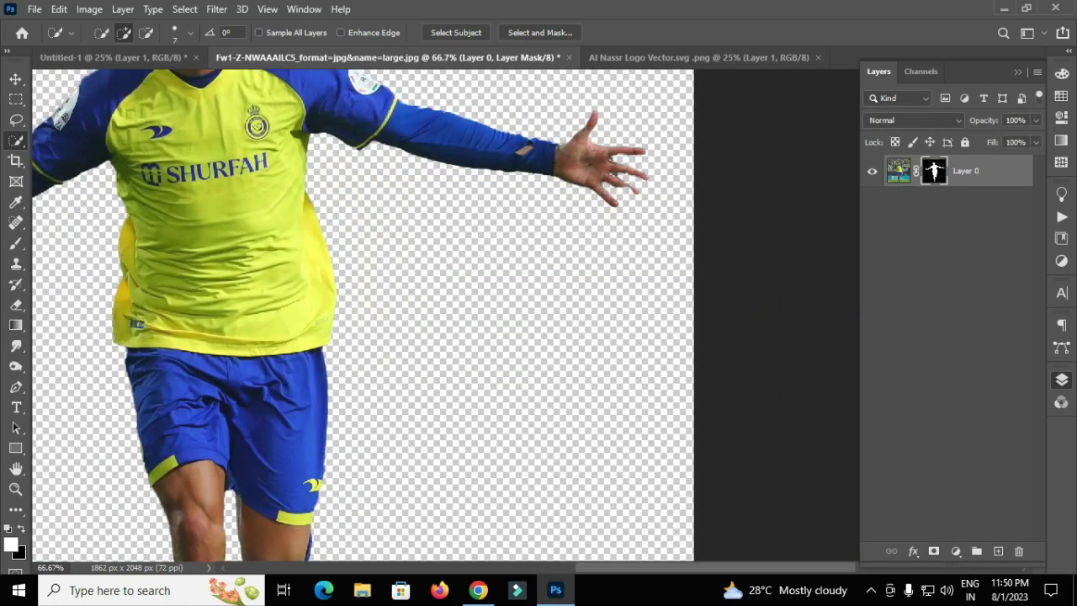
{"action": "key", "text": "ctrl+plus"}
{"action": "key", "text": "ctrl+plus"}
{"action": "key", "text": "F7"}
{"action": "scroll", "coordinate": [429, 316], "scroll_direction": "up", "scroll_amount": 5}
{"action": "scroll", "coordinate": [429, 316], "scroll_direction": "up", "scroll_amount": 5}
{"action": "key", "text": "ctrl+plus"}
- Set up a small black brush for painting on the mask
{"action": "key", "text": "b"}
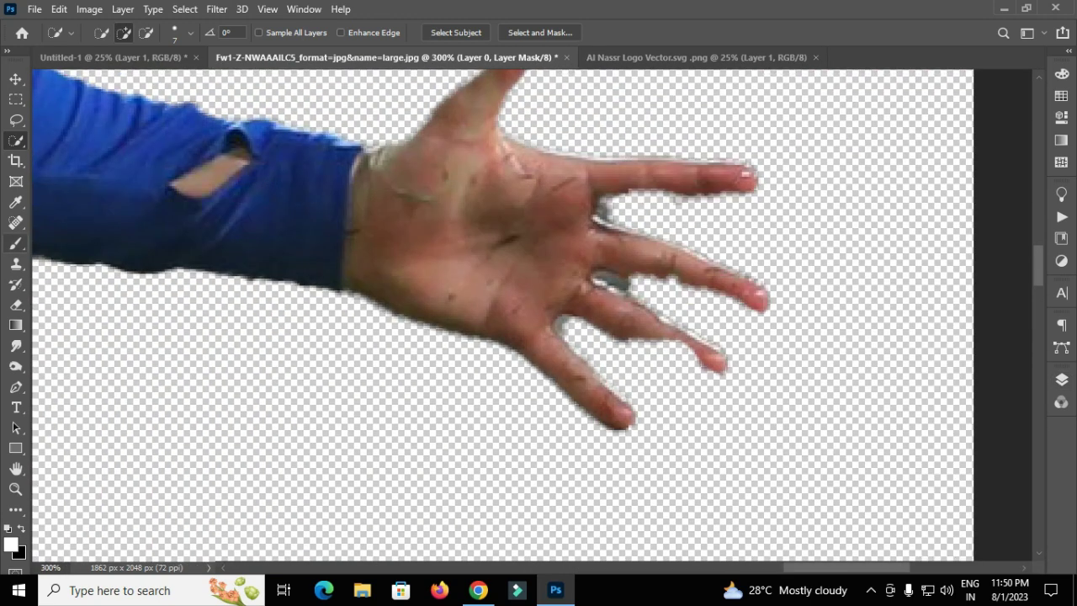
{"action": "key", "text": "b"}
{"action": "key", "text": "x"}
{"action": "key", "text": "bracketleft"}
{"action": "key", "text": "bracketleft"}
{"action": "key", "text": "bracketleft"}
{"action": "key", "text": "bracketleft"}
{"action": "key", "text": "bracketleft"}
{"action": "key", "text": "bracketleft"}
{"action": "key", "text": "bracketleft"}
{"action": "key", "text": "bracketleft"}
{"action": "key", "text": "bracketleft"}
{"action": "key", "text": "bracketleft"}
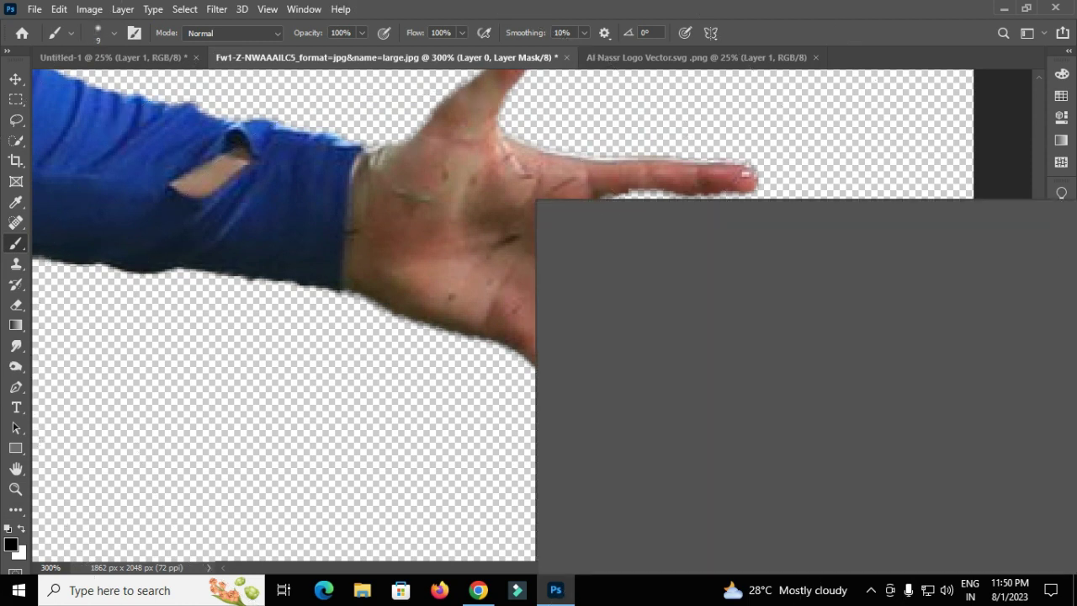
{"action": "right_click", "coordinate": [536, 199]}
{"action": "key", "text": "Escape"}
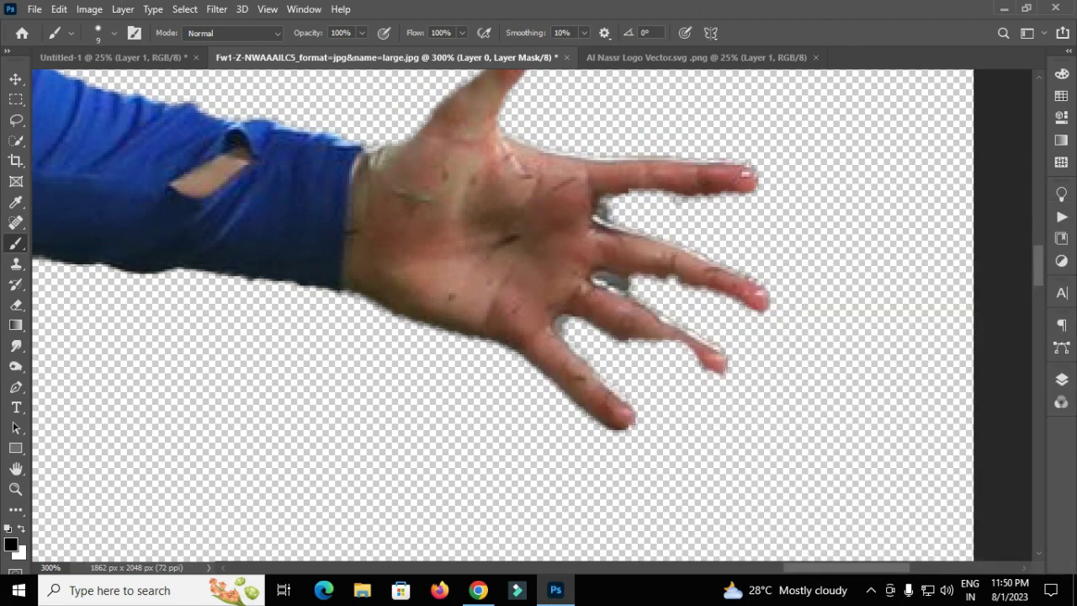
- Clean the mask between the index, middle, ring and little fingers of the outstretched hand
{"action": "key", "text": "x"}
{"action": "left_click_drag", "start_coordinate": [619, 340], "coordinate": [717, 374]}
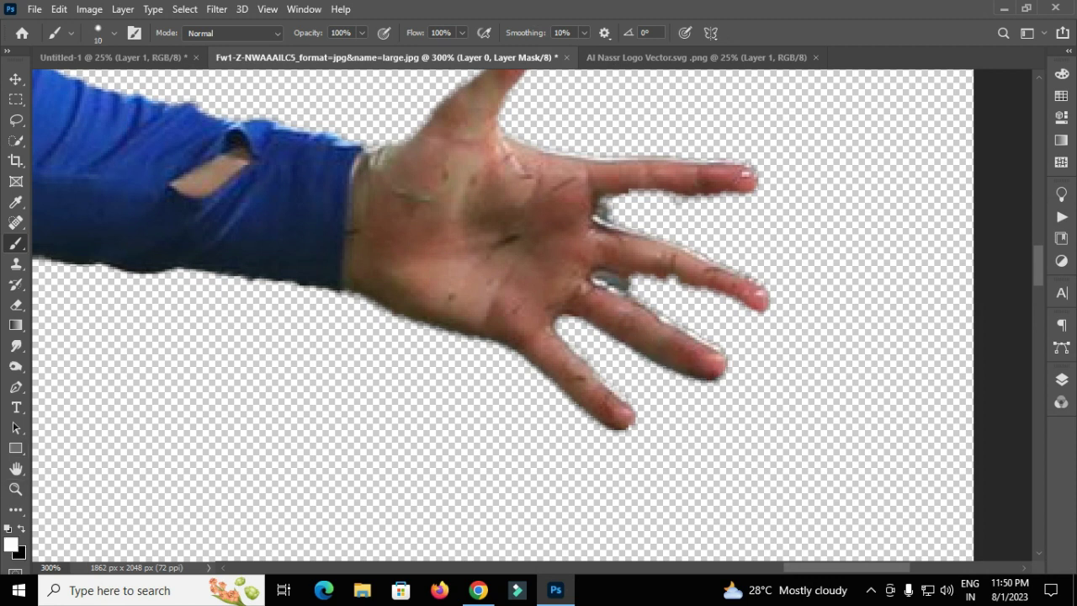
{"action": "key", "text": "x"}
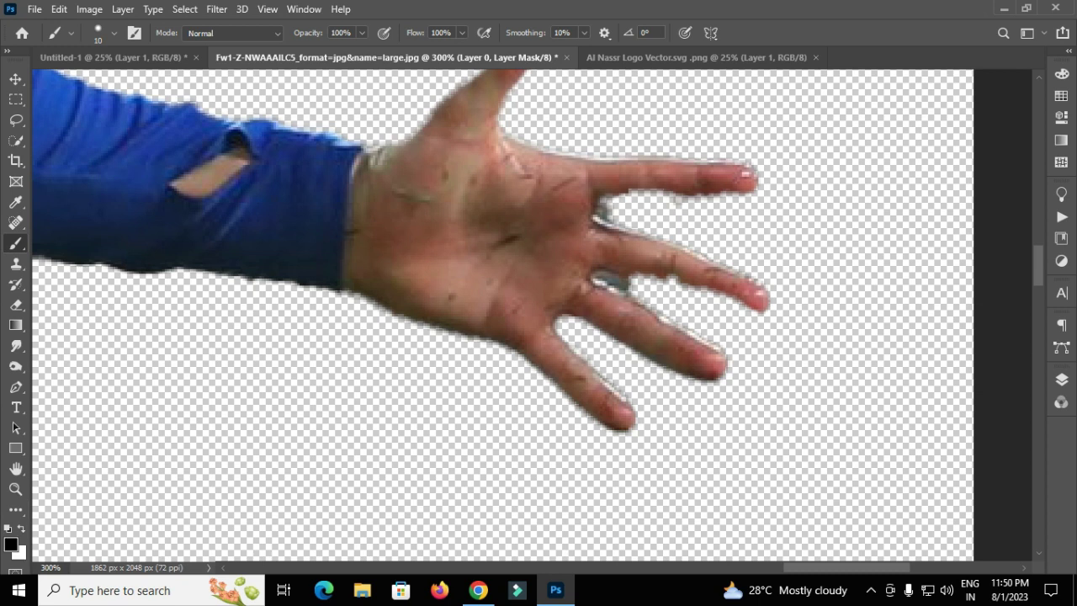
{"action": "left_click_drag", "start_coordinate": [593, 271], "coordinate": [651, 308]}
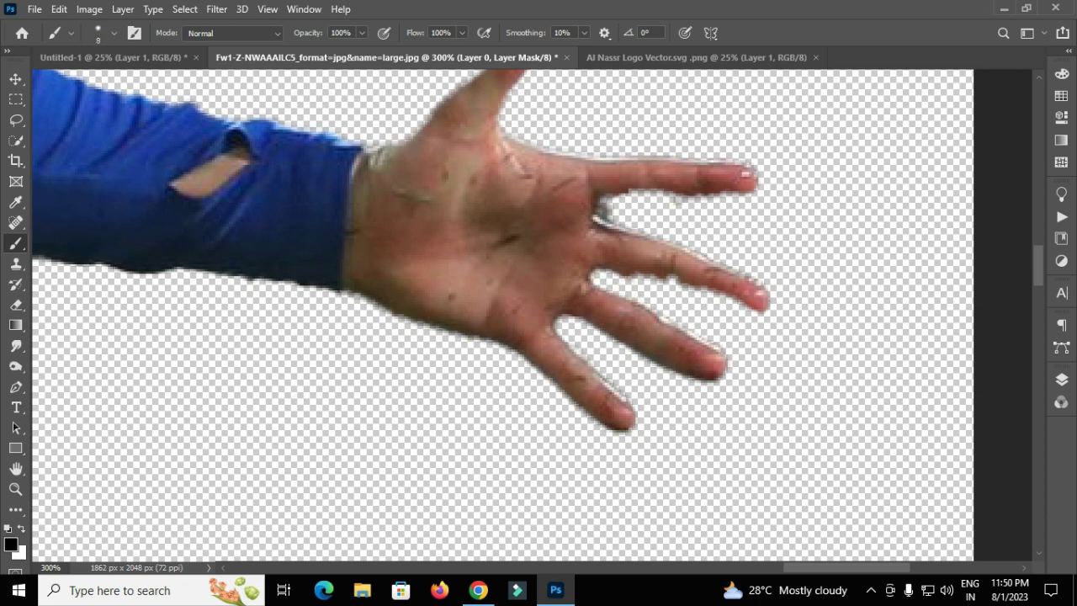
{"action": "key", "text": "x"}
{"action": "mouse_move", "coordinate": [627, 274]}
{"action": "left_mouse_down"}
{"action": "mouse_move", "coordinate": [762, 313]}
{"action": "mouse_move", "coordinate": [648, 286]}
{"action": "left_mouse_up"}
{"action": "mouse_move", "coordinate": [599, 195]}
{"action": "left_mouse_down"}
{"action": "mouse_move", "coordinate": [753, 196]}
{"action": "mouse_move", "coordinate": [609, 206]}
{"action": "mouse_move", "coordinate": [749, 200]}
{"action": "mouse_move", "coordinate": [752, 181]}
{"action": "left_mouse_up"}
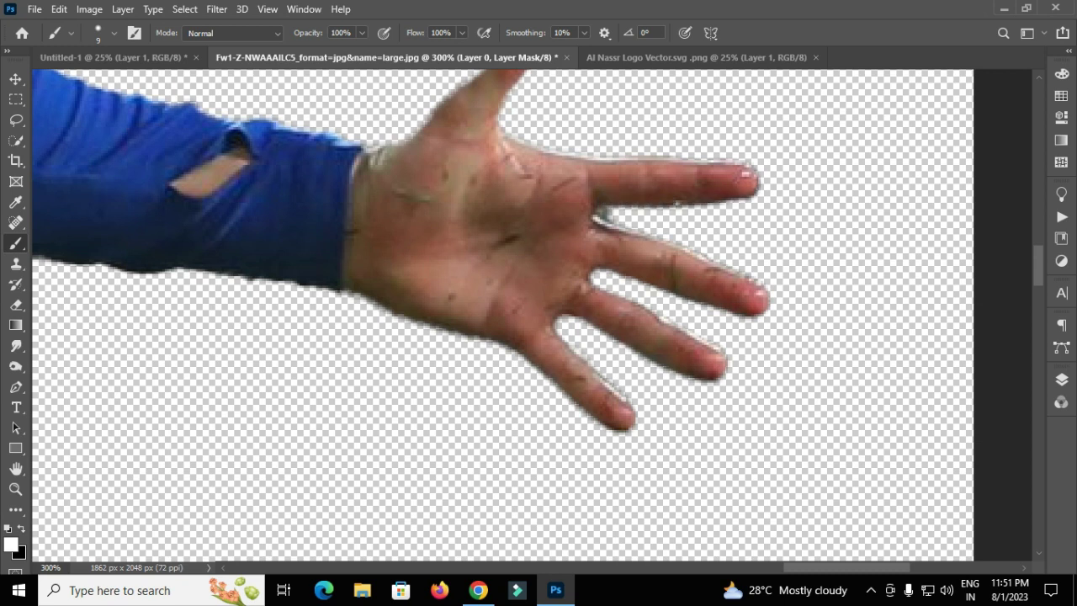
{"action": "key", "text": "x"}
{"action": "left_click_drag", "start_coordinate": [599, 210], "coordinate": [611, 221]}
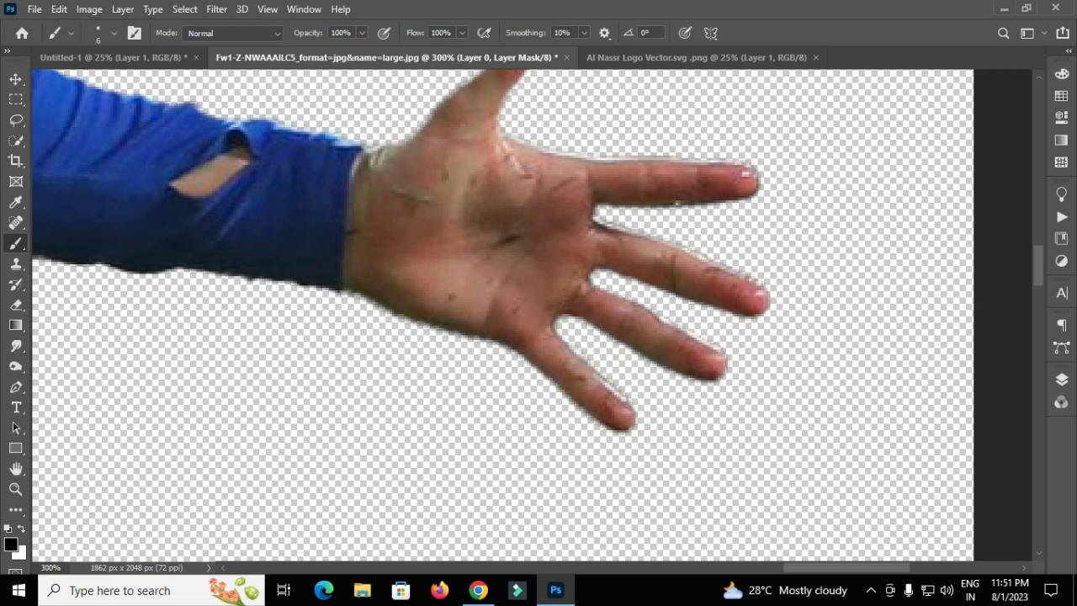
- Refine the mask along both edges of the thumb with a smaller brush
{"action": "key", "text": "ctrl+minus"}
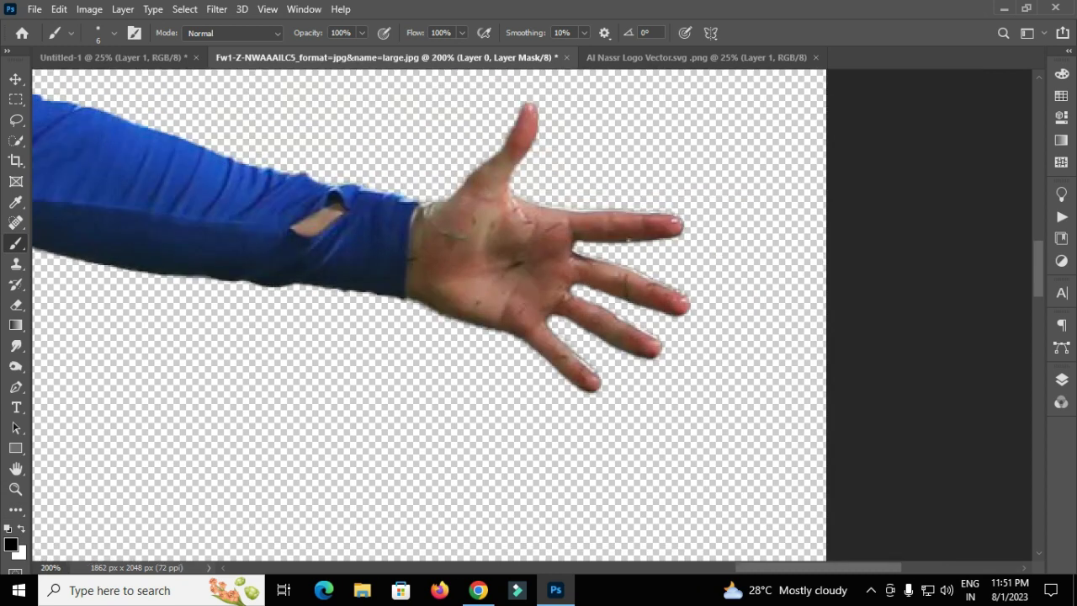
{"action": "scroll", "coordinate": [429, 315], "scroll_direction": "up", "scroll_amount": 3}
{"action": "key", "text": "x"}
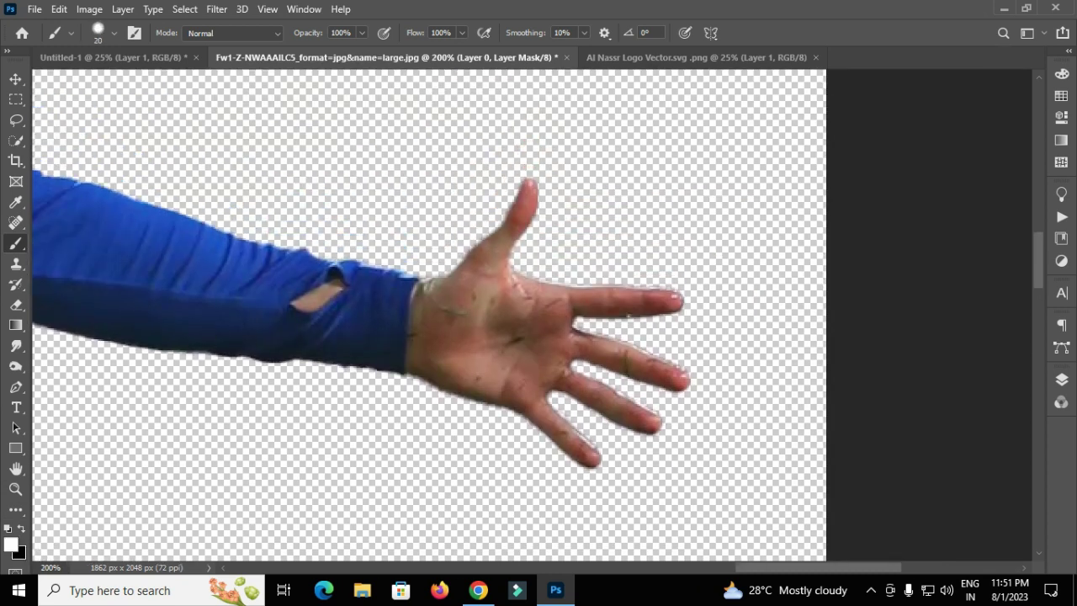
{"action": "left_click_drag", "start_coordinate": [531, 183], "coordinate": [522, 254]}
{"action": "left_click_drag", "start_coordinate": [515, 190], "coordinate": [493, 230]}
{"action": "key", "text": "x"}
{"action": "key", "text": "bracketleft"}
{"action": "left_click_drag", "start_coordinate": [515, 182], "coordinate": [493, 231]}
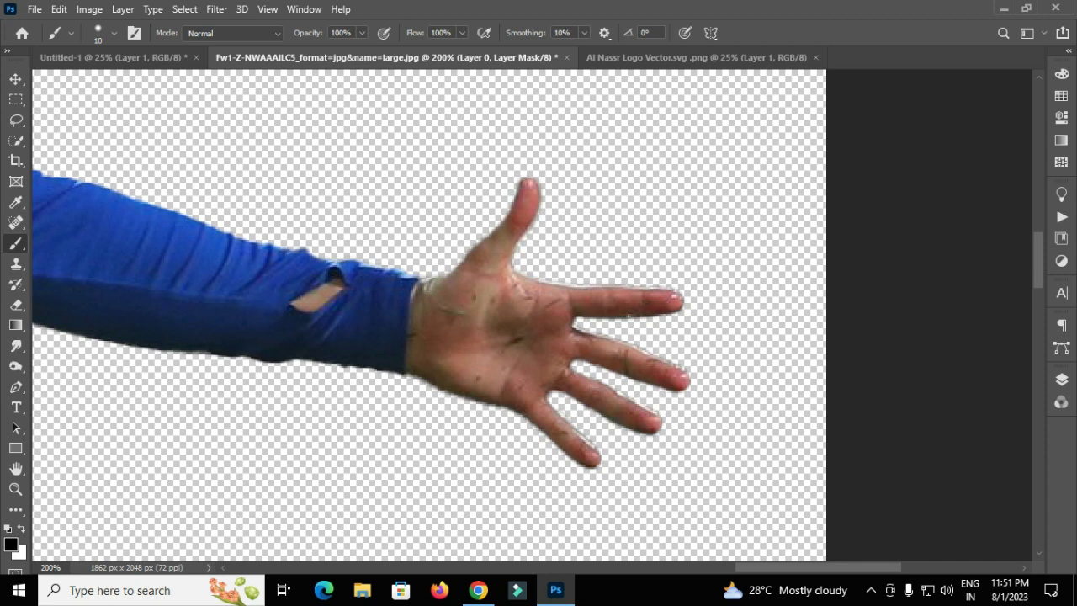
- Hide the greenish halo around the other hand's fingers, then zoom back out to the whole player
{"action": "left_click_drag", "start_coordinate": [337, 337], "coordinate": [757, 353]}
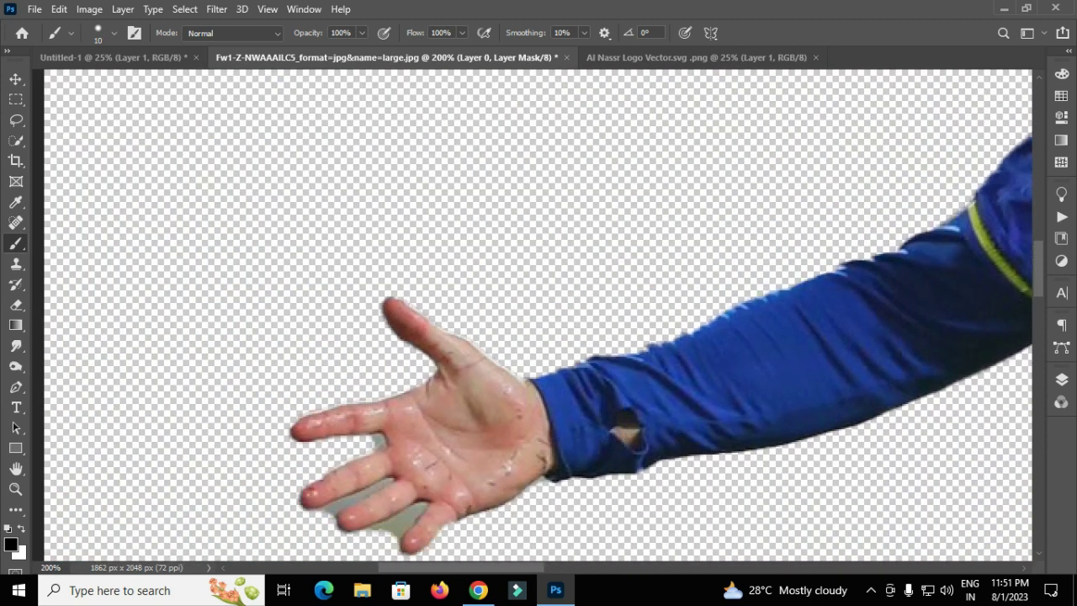
{"action": "scroll", "coordinate": [497, 396], "scroll_direction": "down", "scroll_amount": 2}
{"action": "key", "text": "ctrl+plus"}
{"action": "left_click_drag", "start_coordinate": [290, 347], "coordinate": [310, 363]}
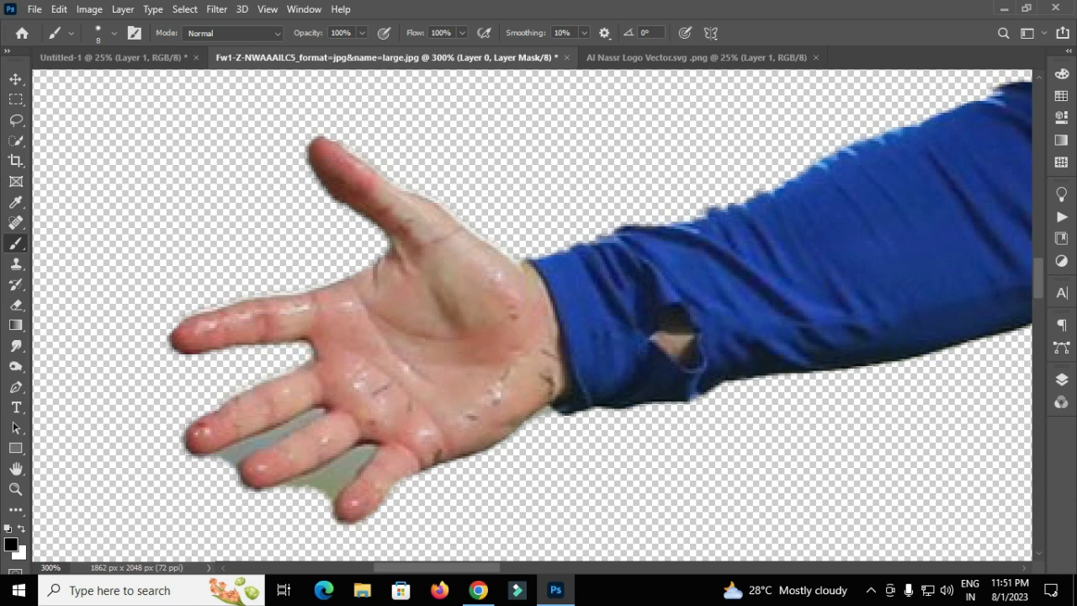
{"action": "left_click_drag", "start_coordinate": [212, 458], "coordinate": [320, 412]}
{"action": "mouse_move", "coordinate": [362, 450]}
{"action": "left_mouse_down"}
{"action": "mouse_move", "coordinate": [253, 488]}
{"action": "mouse_move", "coordinate": [242, 454]}
{"action": "left_mouse_up"}
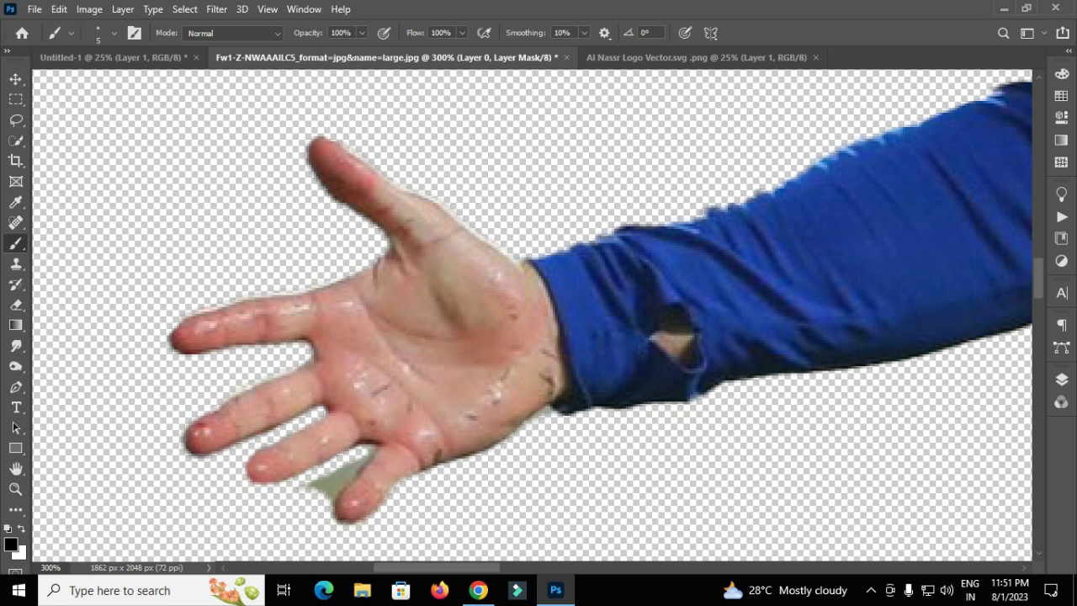
{"action": "mouse_move", "coordinate": [366, 454]}
{"action": "left_mouse_down"}
{"action": "mouse_move", "coordinate": [330, 498]}
{"action": "mouse_move", "coordinate": [303, 488]}
{"action": "left_mouse_up"}
{"action": "key", "text": "bracketright"}
{"action": "key", "text": "bracketright"}
{"action": "key", "text": "ctrl+minus"}
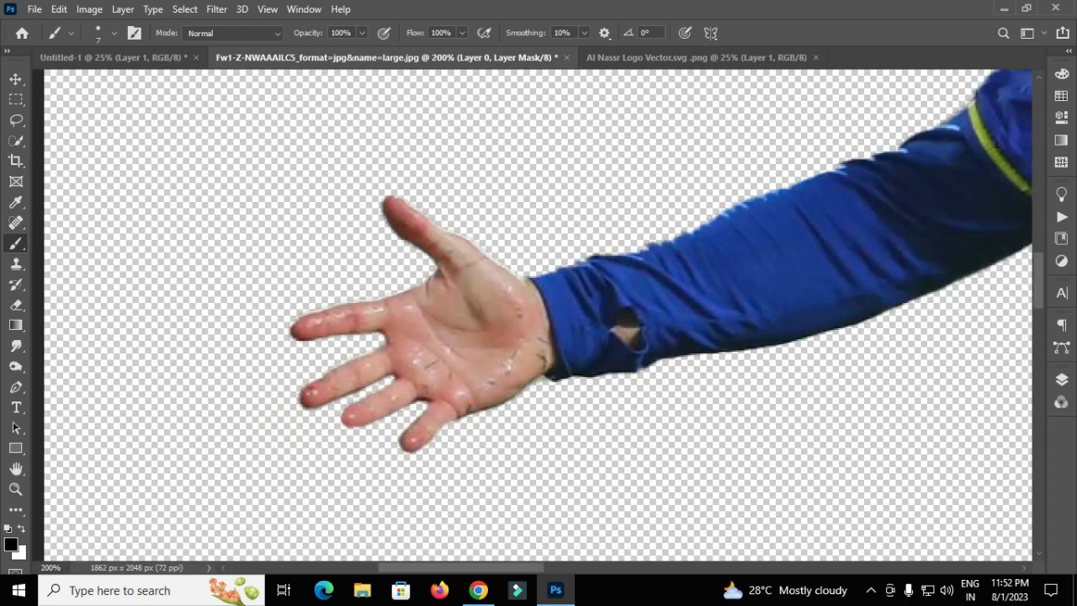
{"action": "key", "text": "ctrl+minus"}
{"action": "key", "text": "ctrl+minus"}
{"action": "key", "text": "ctrl+minus"}
{"action": "key", "text": "ctrl+plus"}
{"action": "key", "text": "ctrl+plus"}
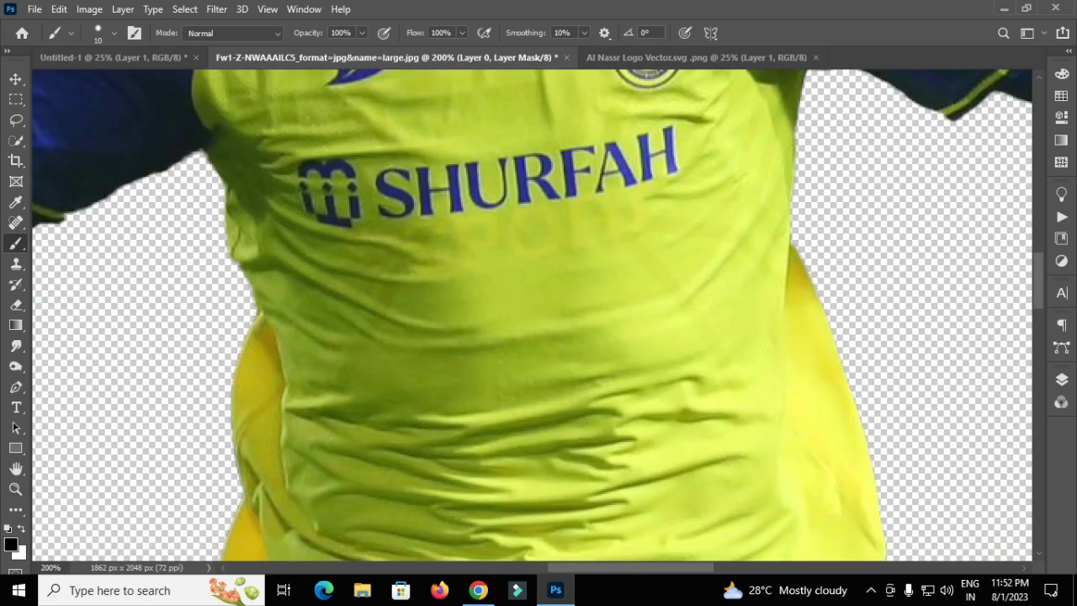
{"action": "key", "text": "ctrl+minus"}
{"action": "key", "text": "ctrl+minus"}
{"action": "key", "text": "ctrl+minus"}
{"action": "key", "text": "ctrl+minus"}
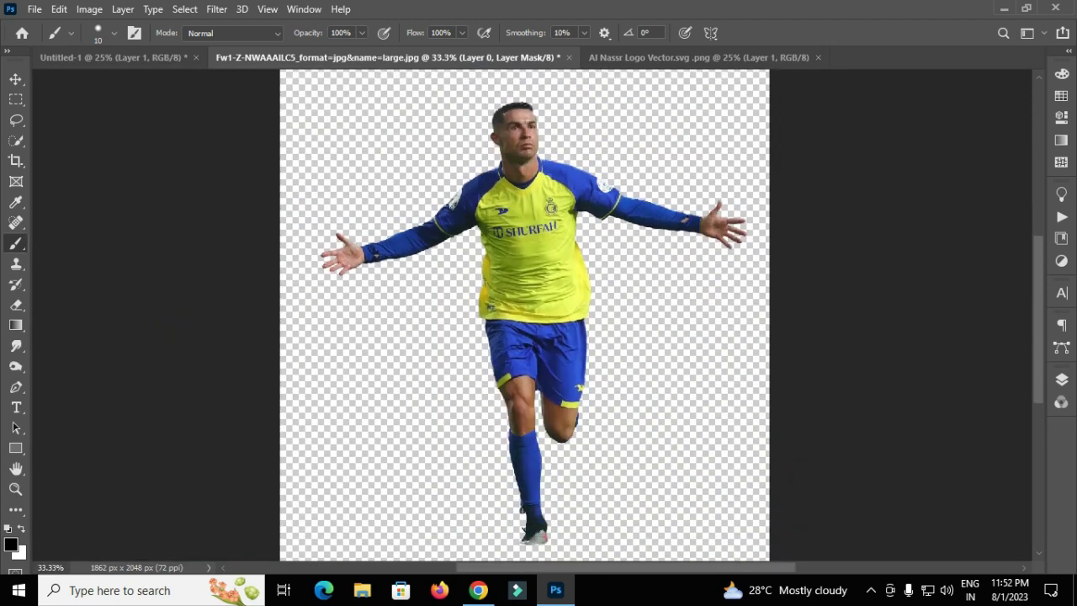
{"action": "scroll", "coordinate": [524, 315], "scroll_direction": "up", "scroll_amount": 3}
{"action": "scroll", "coordinate": [524, 315], "scroll_direction": "up", "scroll_amount": 3}
{"action": "key", "text": "ctrl+plus"}
{"action": "key", "text": "ctrl+plus"}
{"action": "key", "text": "ctrl+plus"}
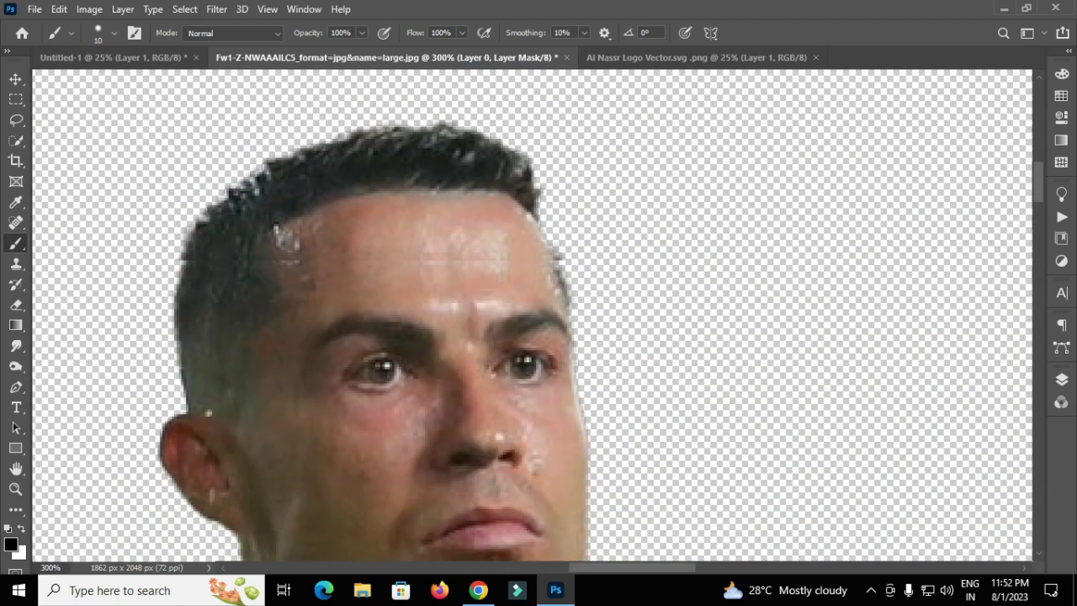
{"action": "scroll", "coordinate": [555, 219], "scroll_direction": "down", "scroll_amount": 1}
{"action": "key", "text": "bracketright"}
{"action": "scroll", "coordinate": [571, 269], "scroll_direction": "down", "scroll_amount": 3}
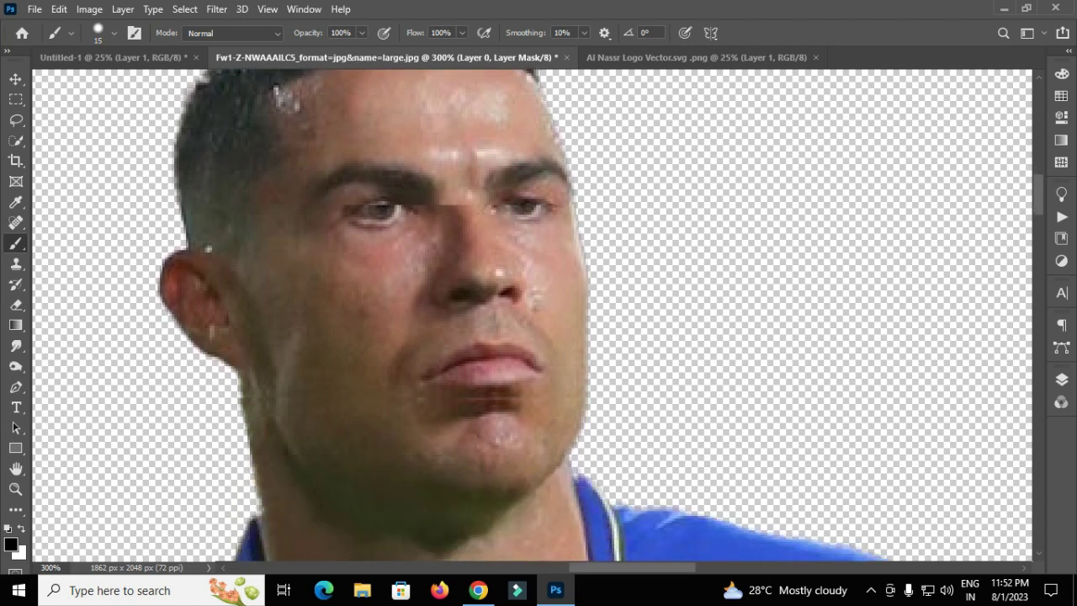
{"action": "key", "text": "ctrl+minus"}
{"action": "key", "text": "ctrl+minus"}
{"action": "scroll", "coordinate": [538, 315], "scroll_direction": "down", "scroll_amount": 1}
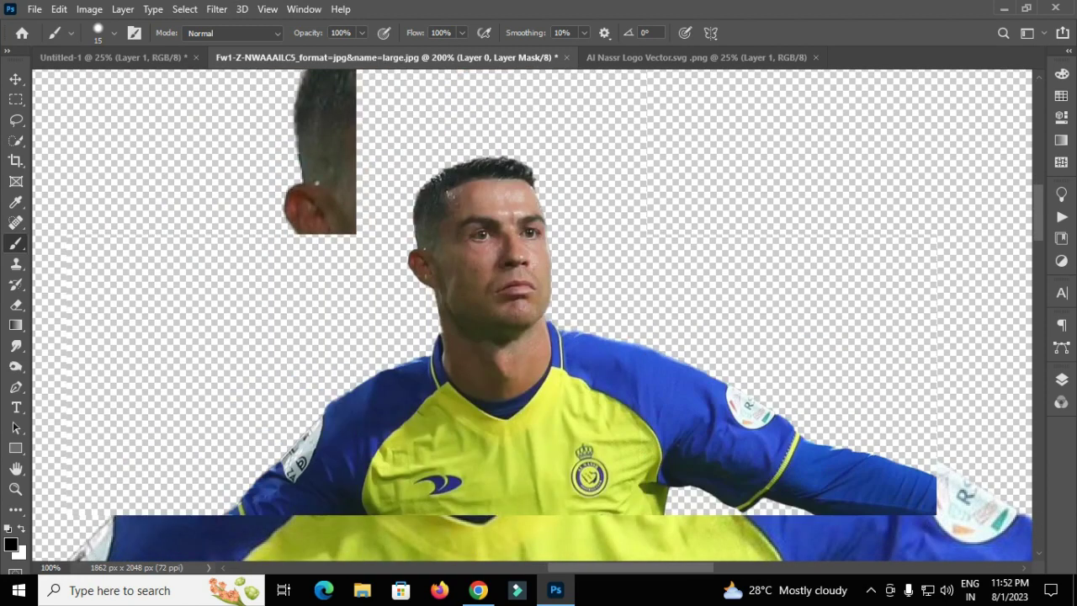
{"action": "key", "text": "ctrl+minus"}
{"action": "key", "text": "ctrl+minus"}
{"action": "key", "text": "ctrl+minus"}
{"action": "key", "text": "ctrl+minus"}
{"action": "key", "text": "v"}
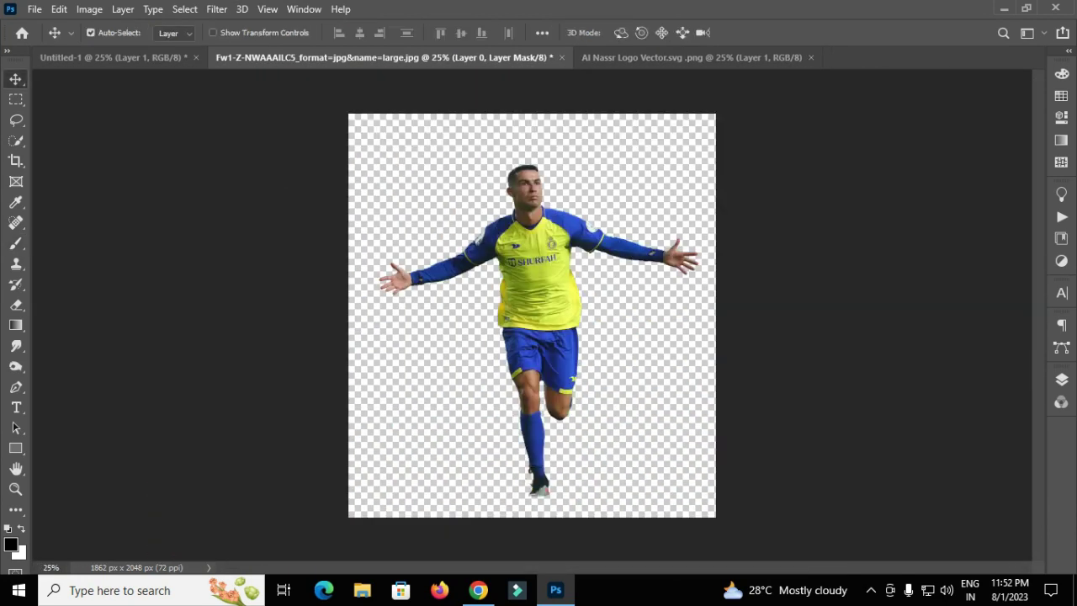
- Bring the cut-out player into the poster, scale him to 78%, centre him, and close the original photo
{"action": "left_click_drag", "start_coordinate": [538, 269], "coordinate": [547, 250]}
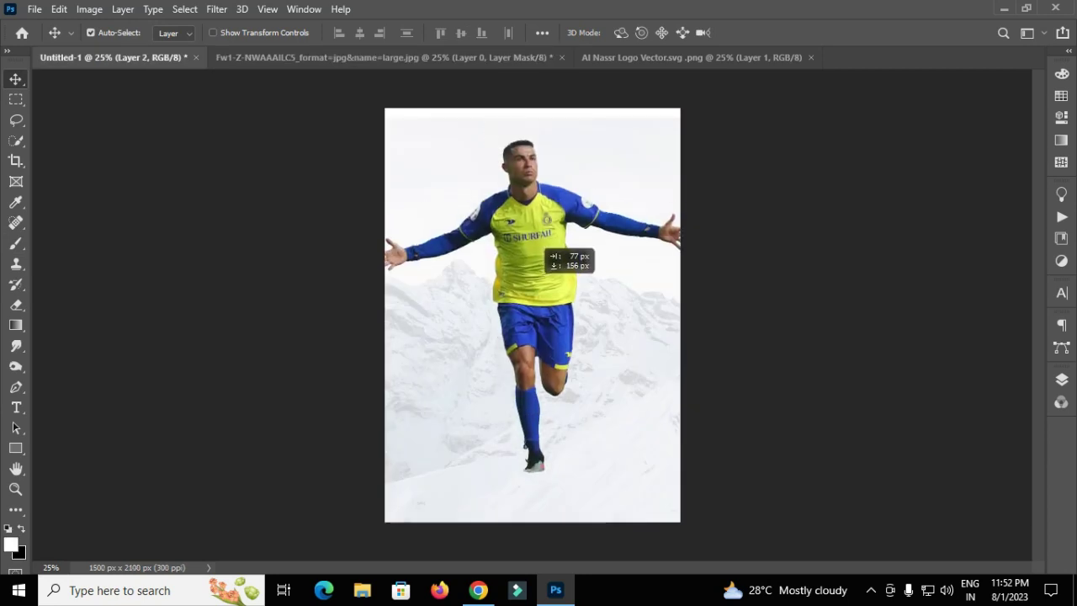
{"action": "key", "text": "ctrl+t"}
{"action": "type", "text": "92"}
{"action": "key", "text": "Tab"}
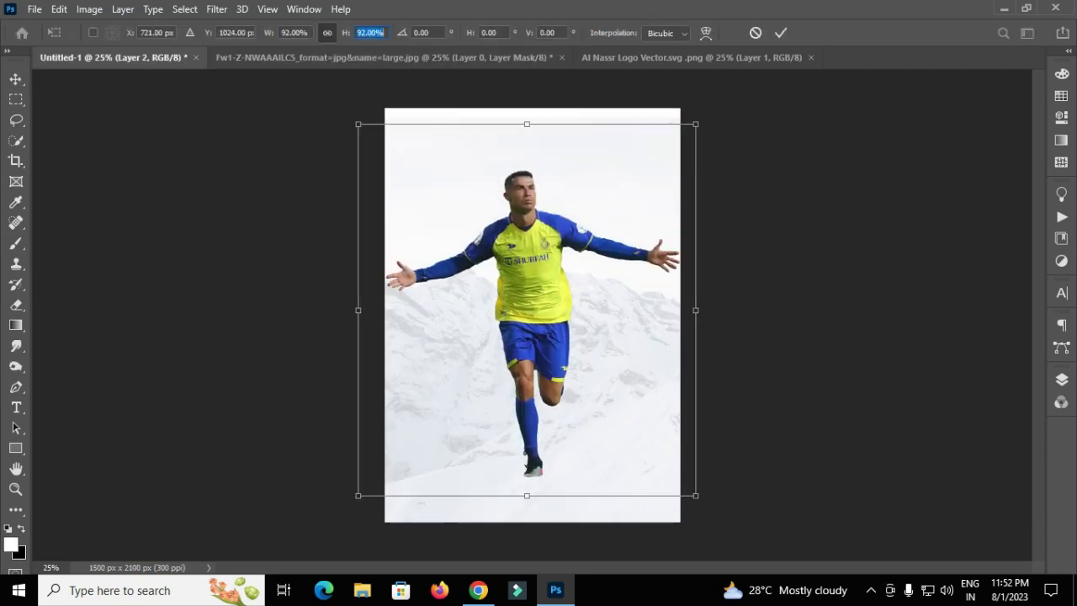
{"action": "type", "text": "78"}
{"action": "key", "text": "Tab"}
{"action": "left_click_drag", "start_coordinate": [532, 224], "coordinate": [538, 208]}
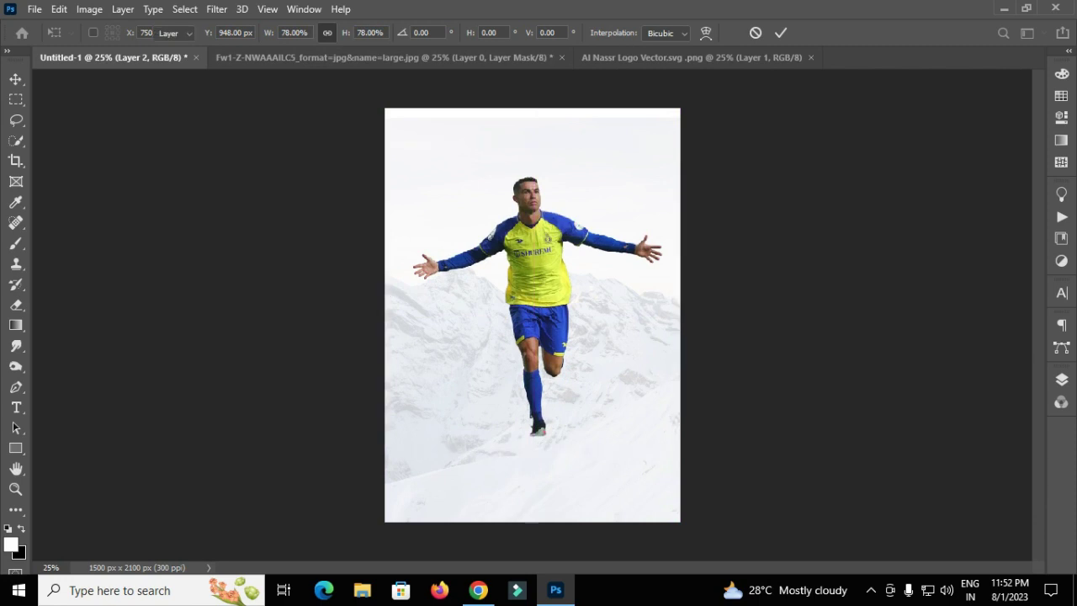
{"action": "key", "text": "Return"}
{"action": "left_click", "coordinate": [561, 57]}
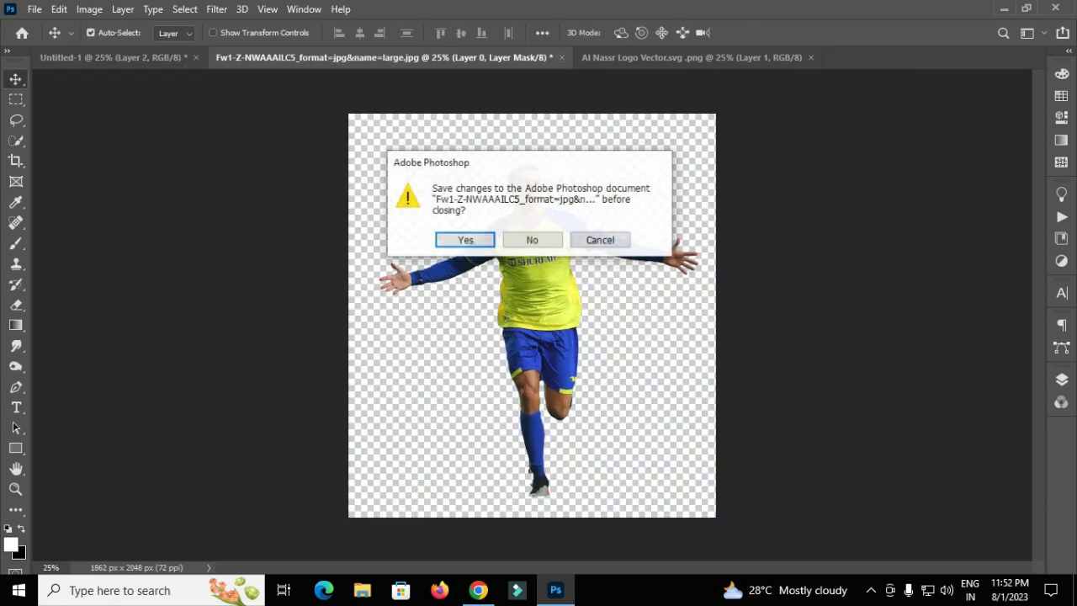
- Discard the source photo's changes and fade the player's legs into white with a gradient on a new layer
{"action": "key", "text": "n"}
{"action": "key", "text": "F7"}
{"action": "left_click", "coordinate": [998, 550]}
{"action": "left_click", "coordinate": [15, 325]}
{"action": "mouse_move", "coordinate": [539, 508]}
{"action": "left_mouse_down"}
{"action": "mouse_move", "coordinate": [540, 257]}
{"action": "mouse_move", "coordinate": [540, 412]}
{"action": "left_mouse_up"}
{"action": "left_click_drag", "start_coordinate": [539, 471], "coordinate": [539, 337]}
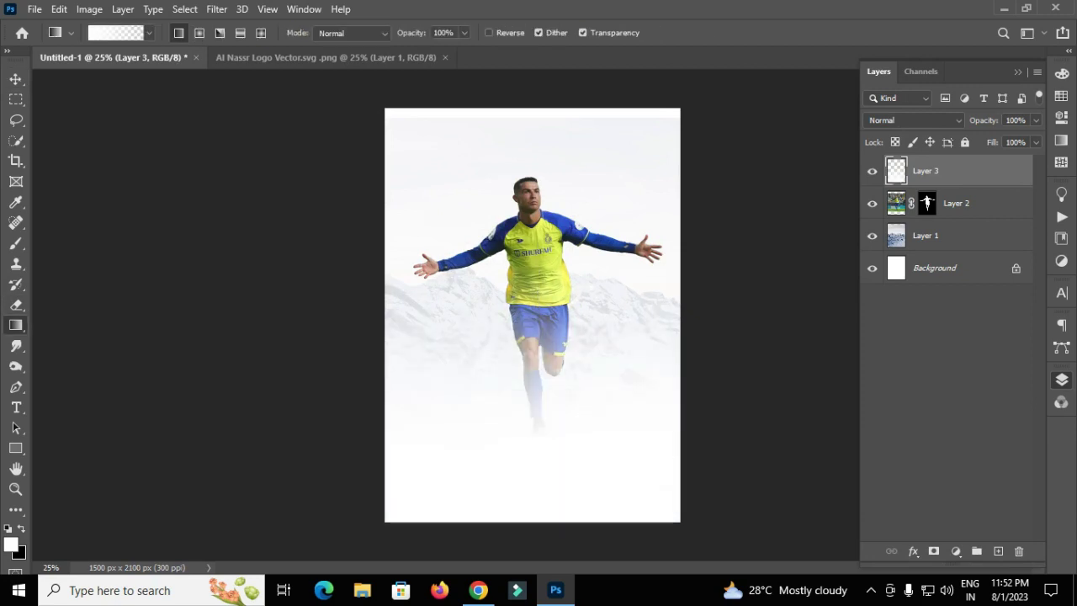
{"action": "left_click_drag", "start_coordinate": [548, 451], "coordinate": [547, 253]}
{"action": "key", "text": "ctrl+z"}
- Select the mountain Layer 1 and remove the extra empty layer added above it
{"action": "key", "text": "v"}
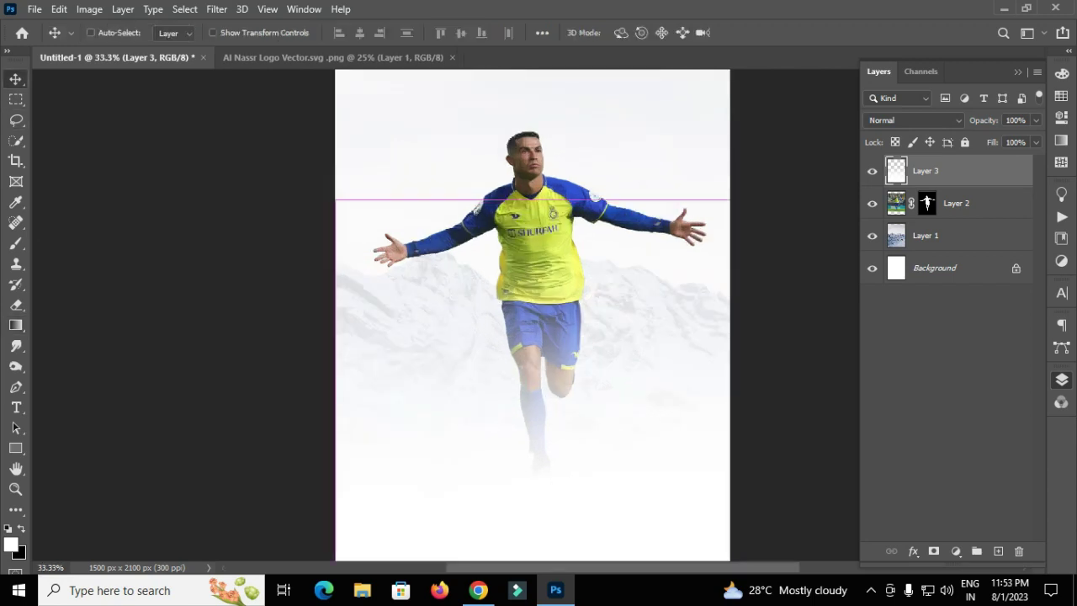
{"action": "key", "text": "ctrl+plus"}
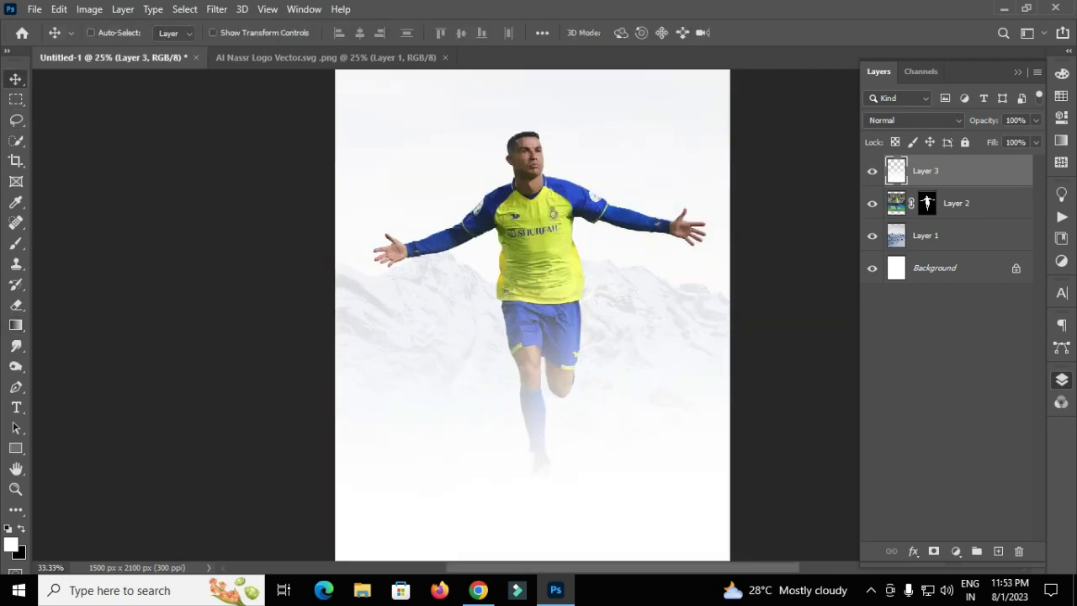
{"action": "key", "text": "alt+bracketleft"}
{"action": "key", "text": "alt+bracketleft"}
{"action": "key", "text": "ctrl+shift+alt+n"}
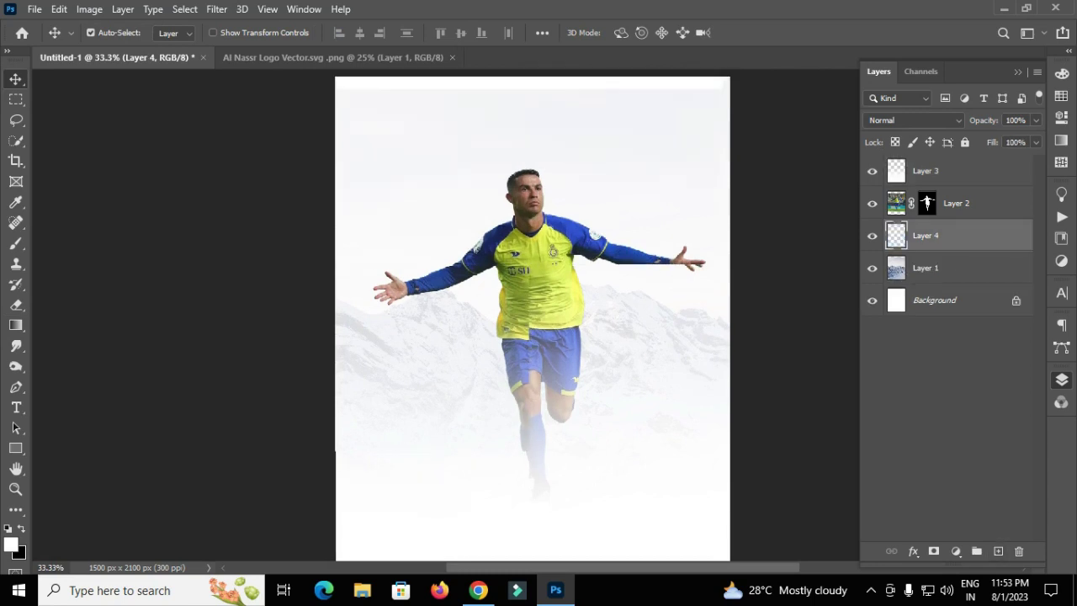
{"action": "scroll", "coordinate": [532, 353], "scroll_direction": "up", "scroll_amount": 3}
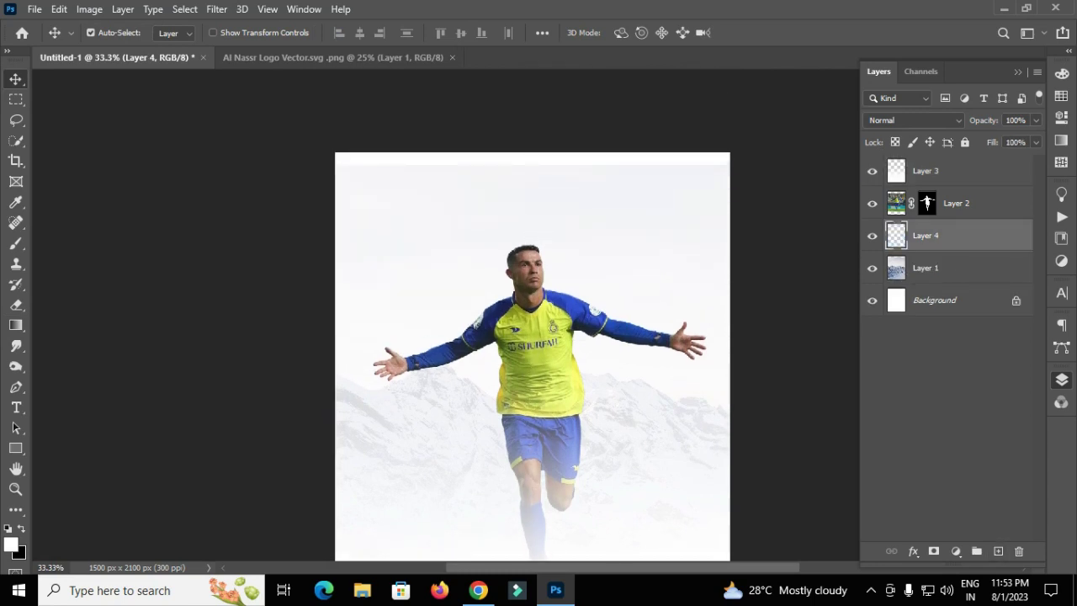
{"action": "scroll", "coordinate": [532, 354], "scroll_direction": "down", "scroll_amount": 3}
{"action": "key", "text": "i"}
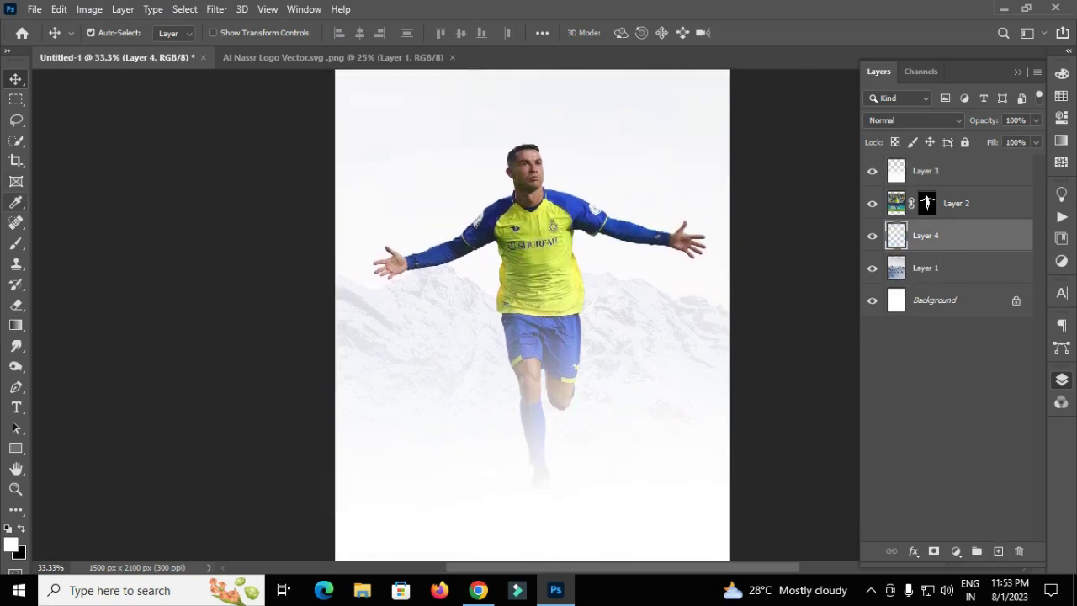
{"action": "key", "text": "Delete"}
- Add a Solid Color fill with the sampled yellow-green jersey colour and convert it to a Smart Object
{"action": "left_click", "coordinate": [538, 269]}
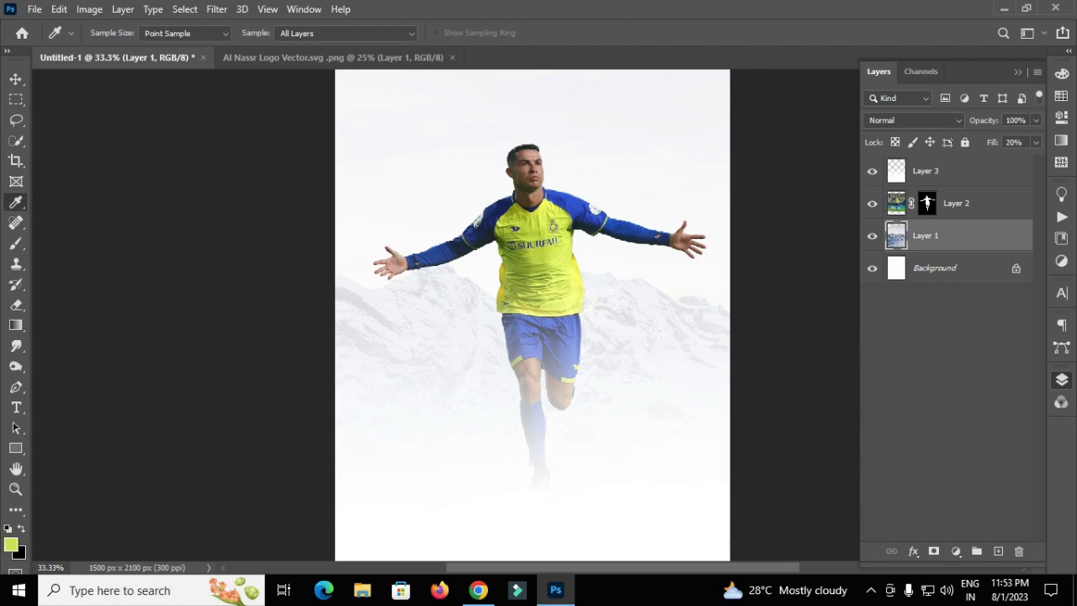
{"action": "left_click", "coordinate": [955, 550]}
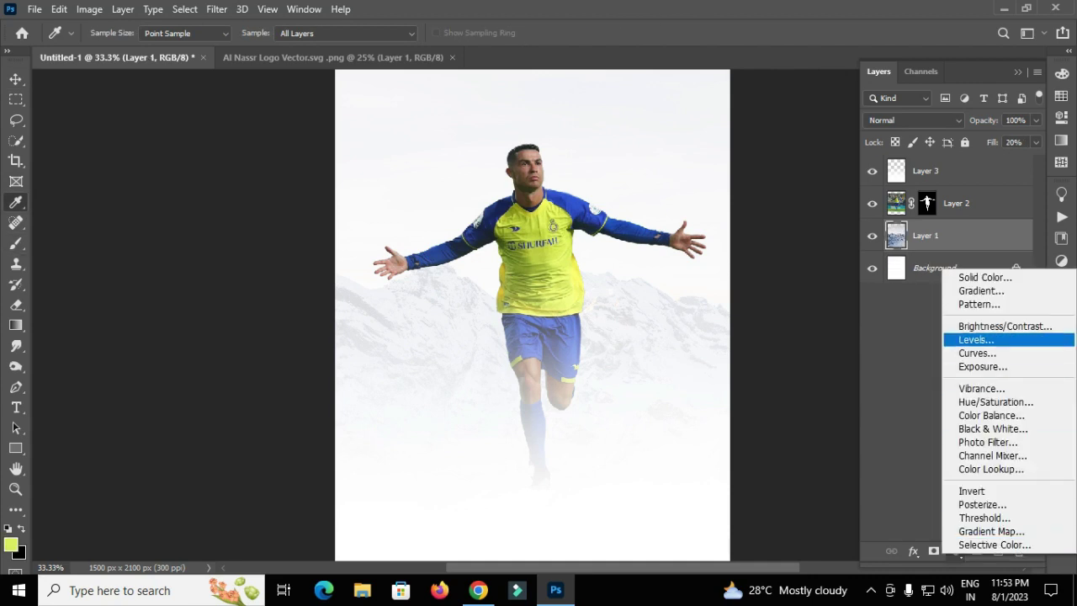
{"action": "left_click", "coordinate": [967, 277]}
{"action": "key", "text": "Return"}
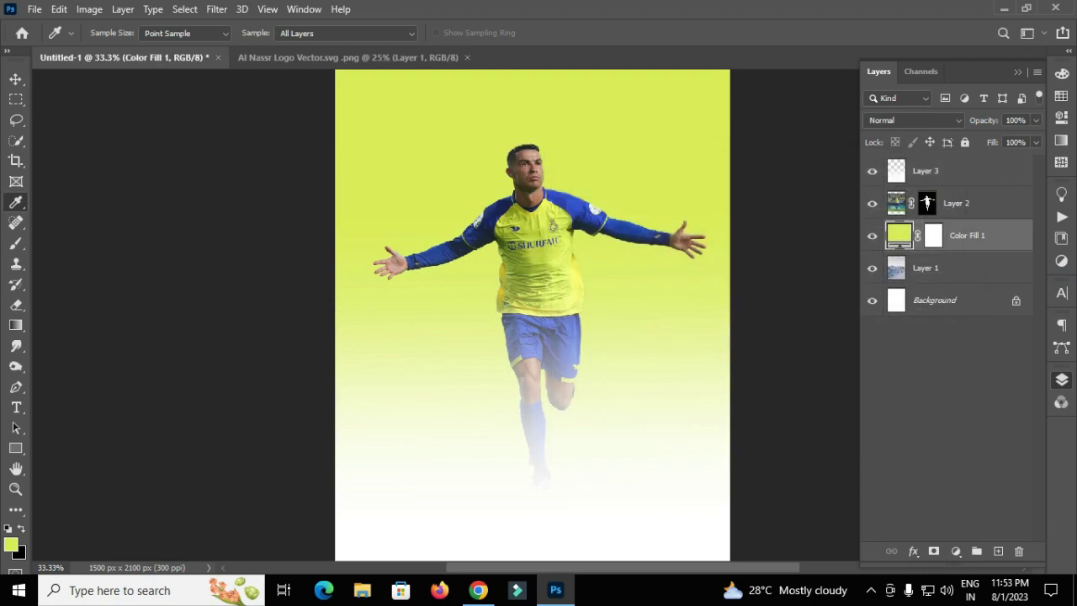
{"action": "right_click", "coordinate": [976, 236]}
{"action": "left_click", "coordinate": [866, 217]}
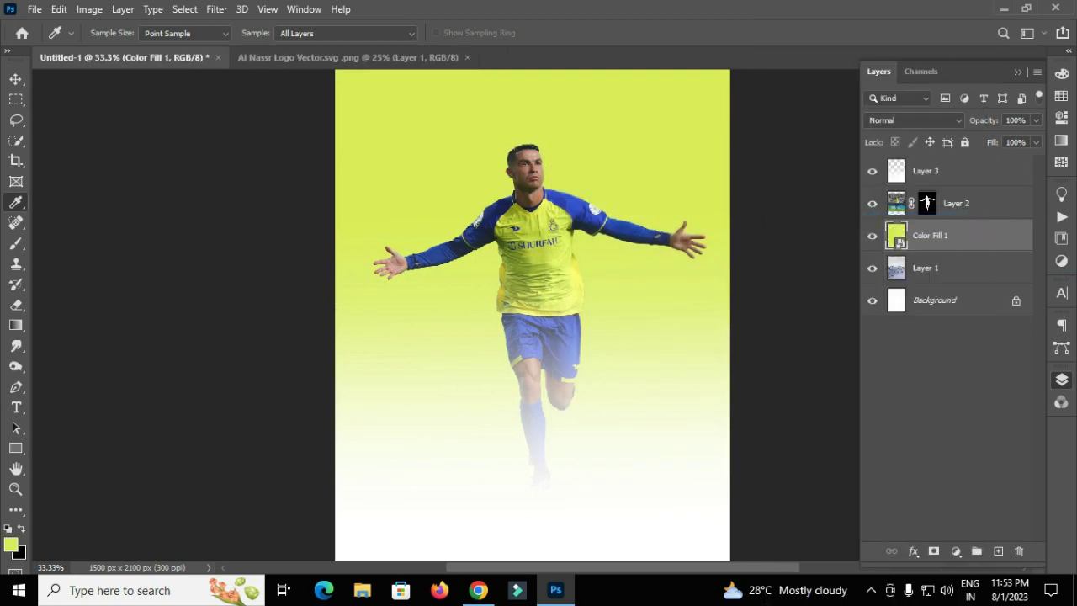
- Copy a yellow-green rectangle around the player's torso to a new layer and delete Color Fill 1
{"action": "key", "text": "m"}
{"action": "key", "text": "ctrl+minus"}
{"action": "mouse_move", "coordinate": [482, 141]}
{"action": "left_mouse_down"}
{"action": "mouse_move", "coordinate": [569, 310]}
{"action": "mouse_move", "coordinate": [588, 328]}
{"action": "left_mouse_up"}
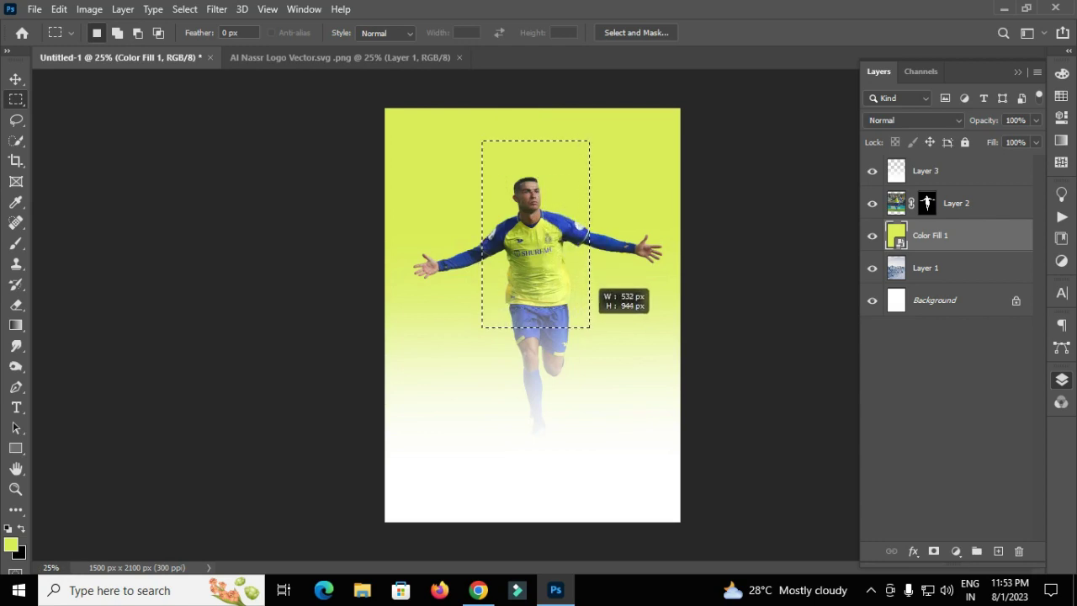
{"action": "left_click_drag", "start_coordinate": [476, 140], "coordinate": [588, 334]}
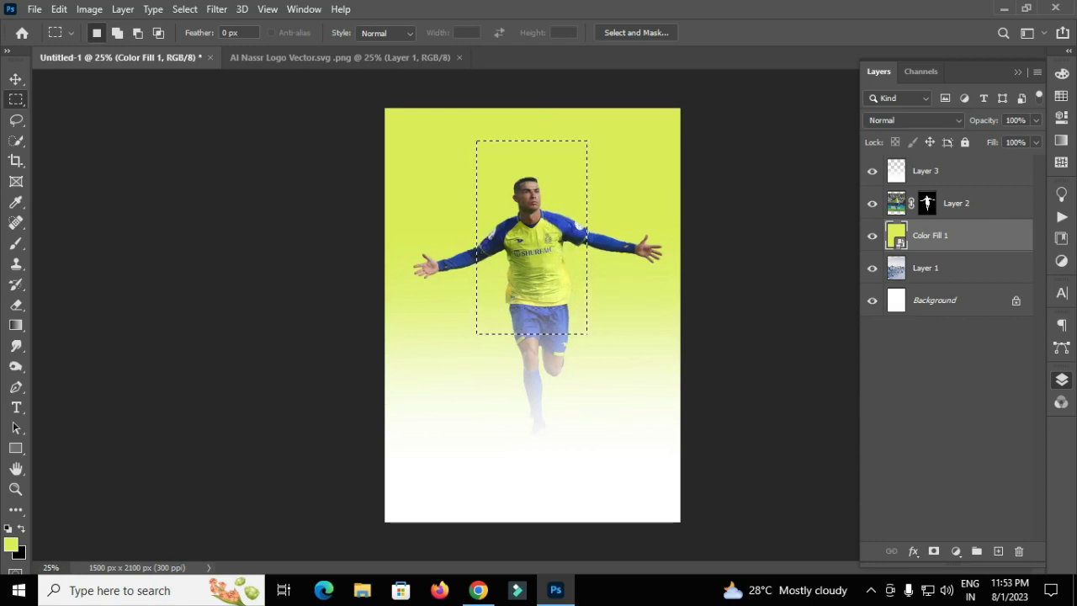
{"action": "right_click", "coordinate": [551, 269]}
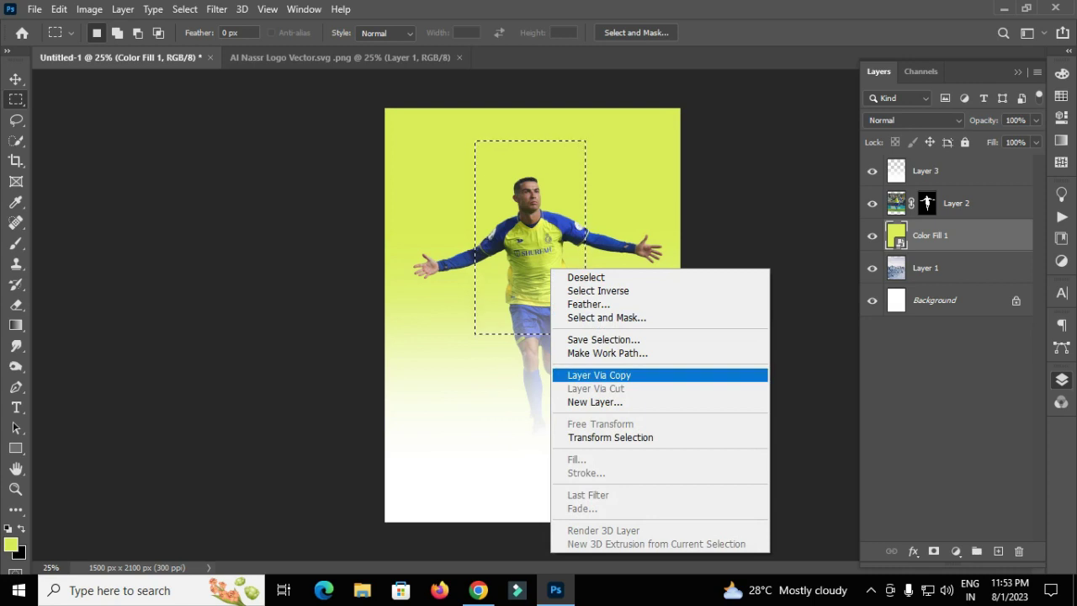
{"action": "left_click", "coordinate": [599, 374]}
{"action": "left_click", "coordinate": [926, 268]}
{"action": "key", "text": "Delete"}
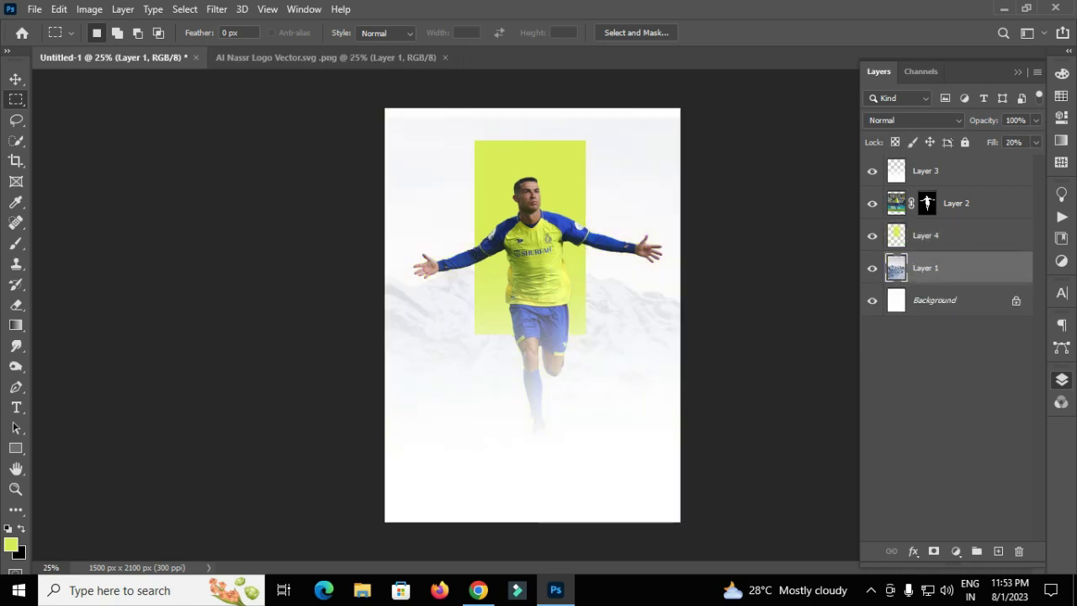
- Stretch the yellow panel Layer 4 down past the player's feet and nudge it slightly right
{"action": "key", "text": "v"}
{"action": "scroll", "coordinate": [531, 314], "scroll_direction": "up", "scroll_amount": 3}
{"action": "scroll", "coordinate": [531, 315], "scroll_direction": "down", "scroll_amount": 1}
{"action": "scroll", "coordinate": [532, 315], "scroll_direction": "down", "scroll_amount": 1}
{"action": "scroll", "coordinate": [532, 314], "scroll_direction": "up", "scroll_amount": 1}
{"action": "left_click", "coordinate": [925, 235]}
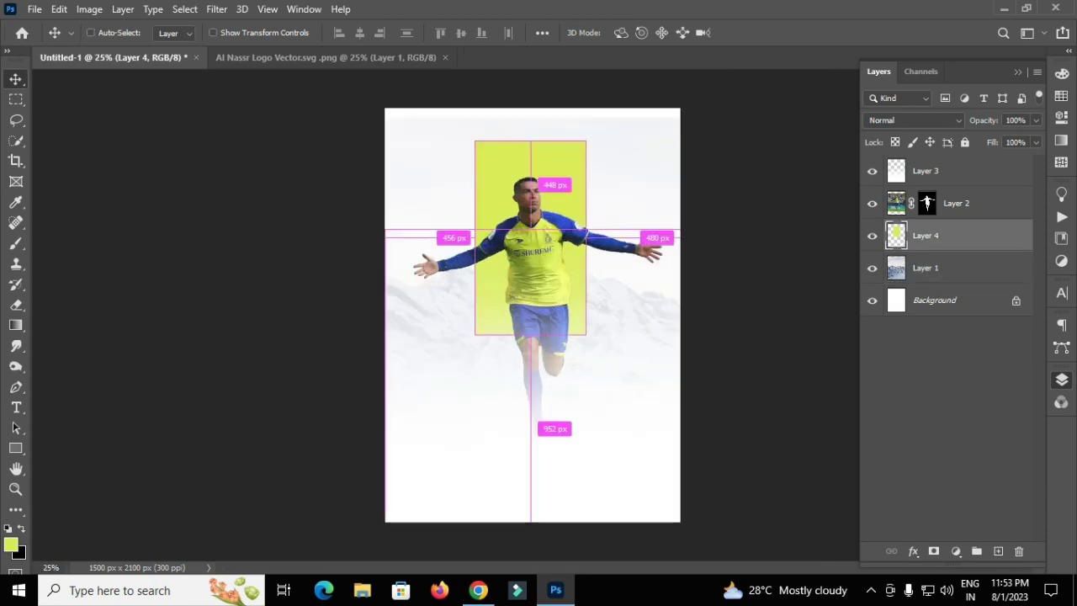
{"action": "key", "text": "ctrl+t"}
{"action": "left_click_drag", "start_coordinate": [530, 335], "coordinate": [530, 437]}
{"action": "key", "text": "Return"}
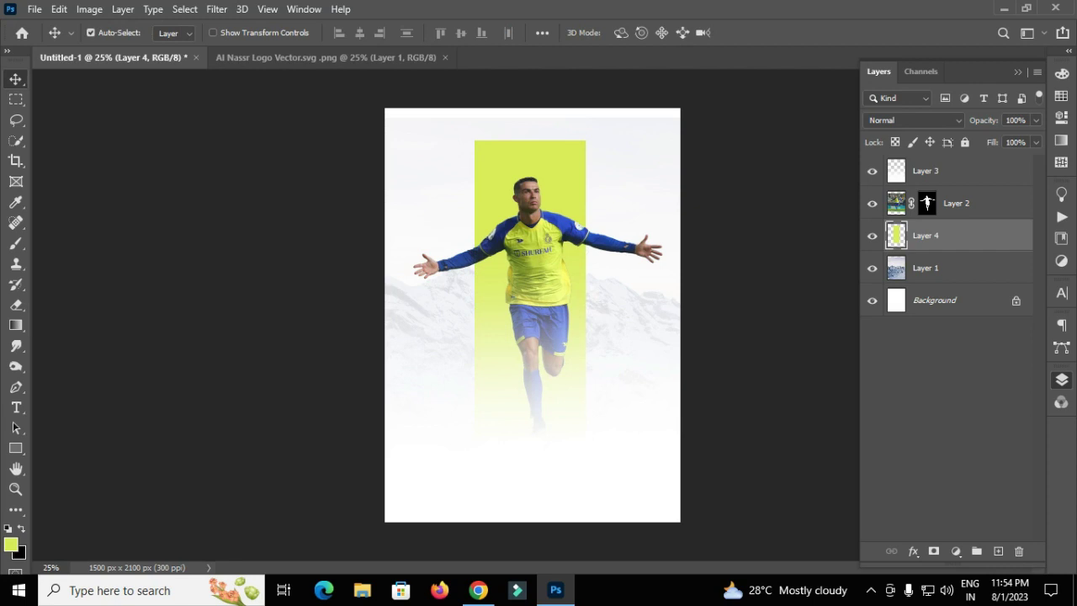
{"action": "key", "text": "shift+Right"}
- Apply the player's layer mask and add a Vibrance adjustment with Vibrance -100 and Saturation -74
{"action": "right_click", "coordinate": [926, 203]}
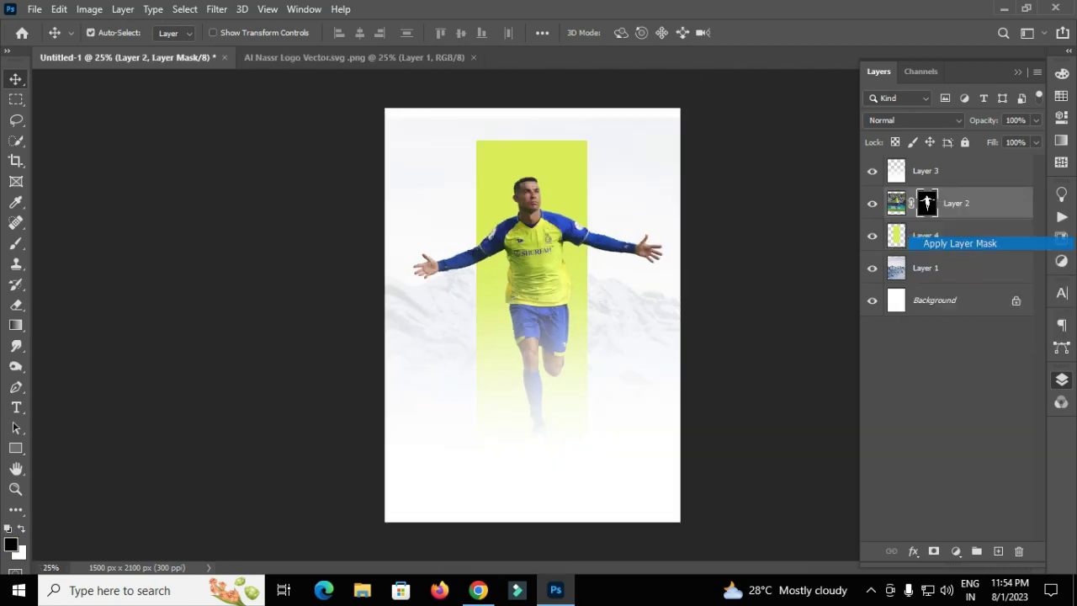
{"action": "left_click", "coordinate": [955, 550]}
{"action": "left_click", "coordinate": [989, 381]}
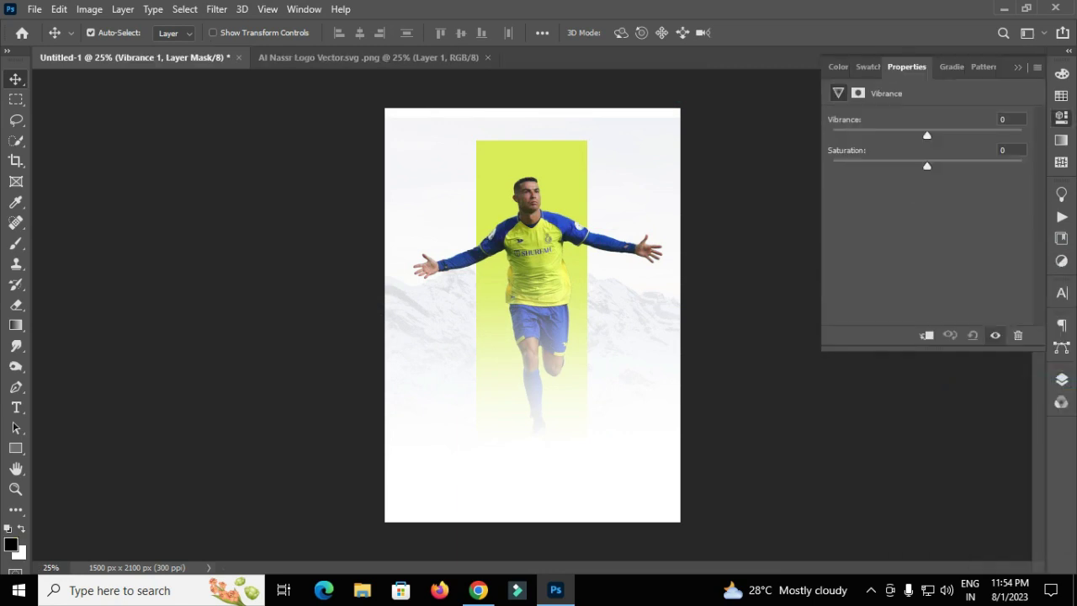
{"action": "left_click_drag", "start_coordinate": [926, 135], "coordinate": [832, 135]}
{"action": "left_click_drag", "start_coordinate": [926, 166], "coordinate": [832, 166]}
{"action": "left_click", "coordinate": [1062, 379]}
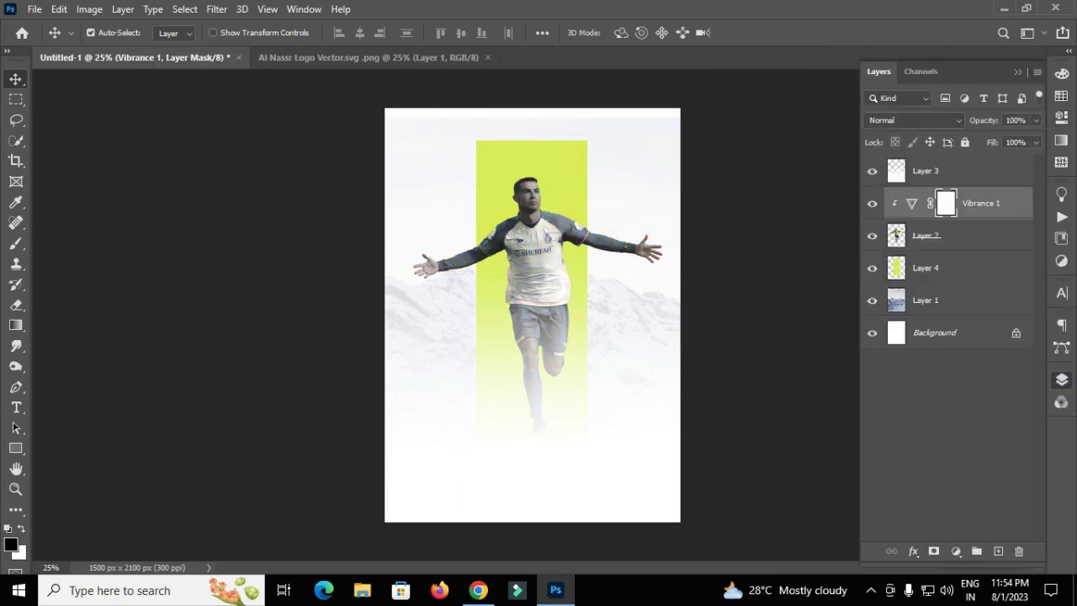
- Add a Curves adjustment with darkened shadows and raised highlights for more contrast
{"action": "left_click", "coordinate": [956, 550]}
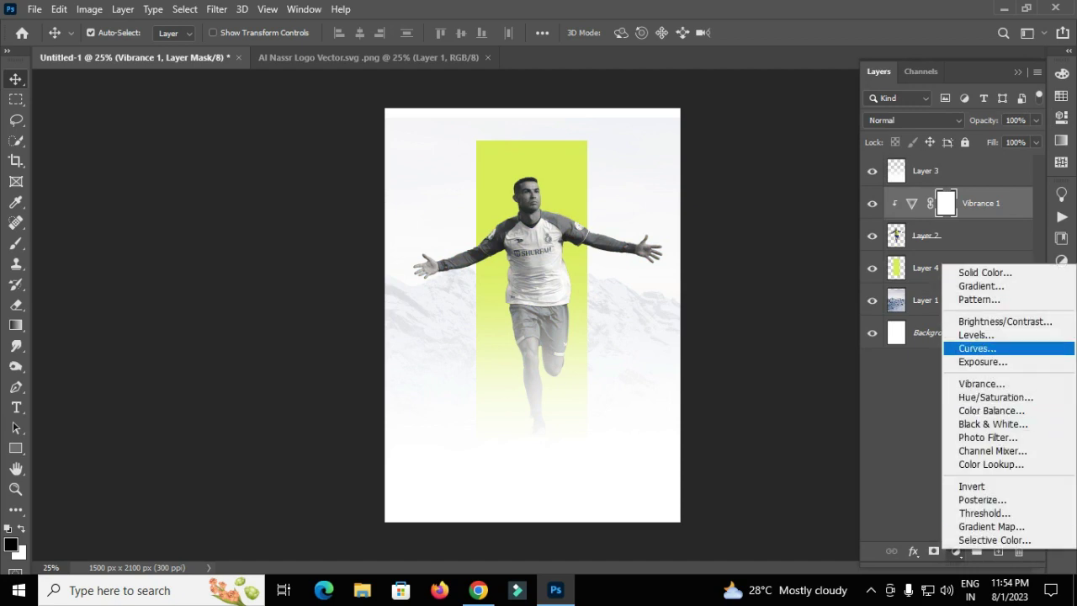
{"action": "left_click", "coordinate": [976, 348]}
{"action": "left_click_drag", "start_coordinate": [908, 267], "coordinate": [909, 276]}
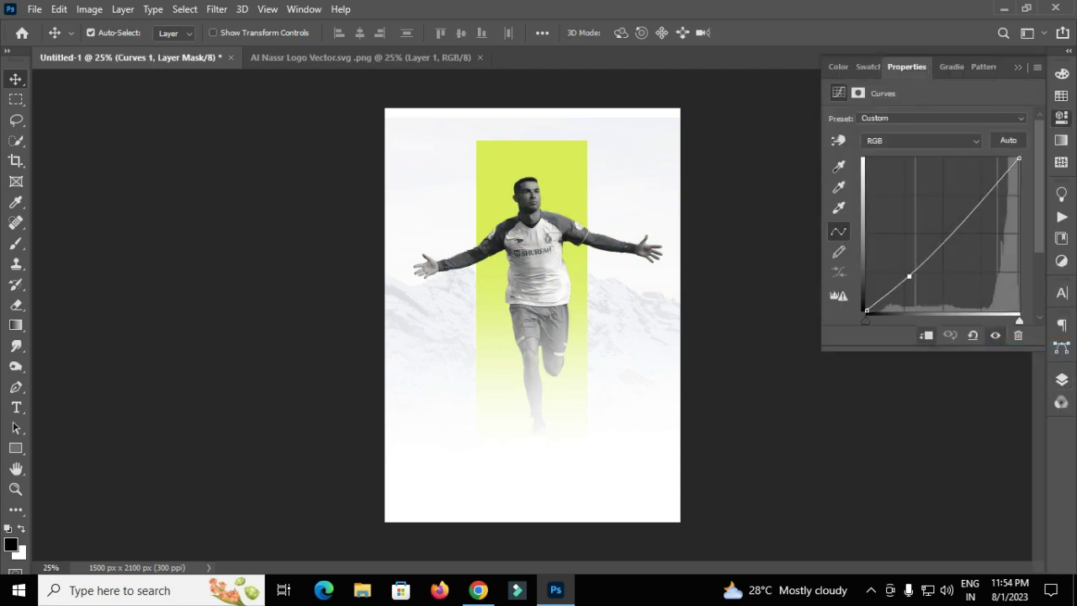
{"action": "left_click", "coordinate": [982, 196]}
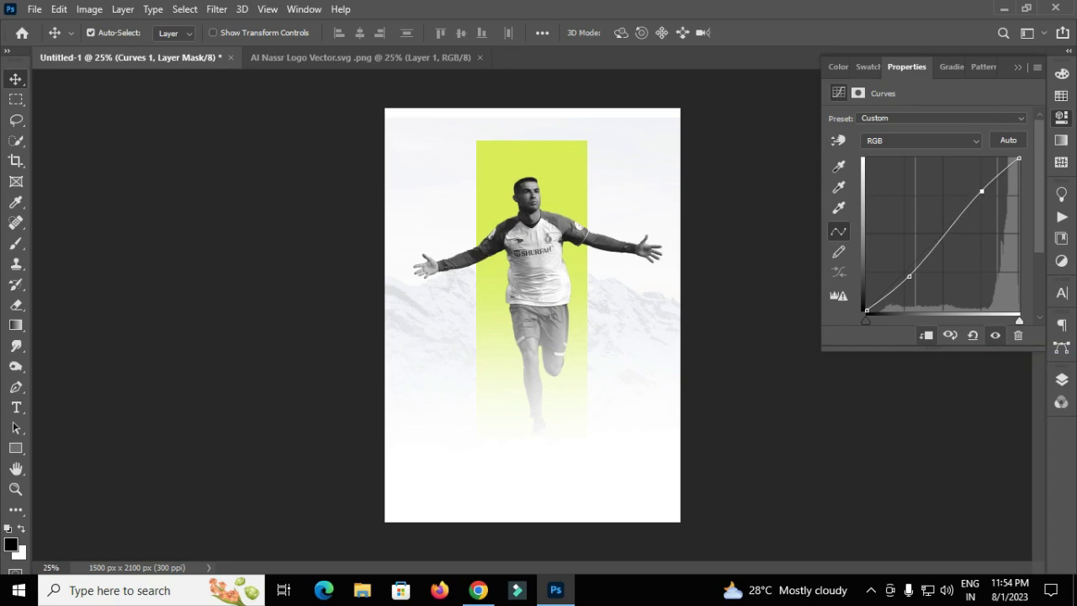
{"action": "key", "text": "F7"}
- Add a Selective Color adjustment deepening the Blacks by +7
{"action": "left_click", "coordinate": [955, 551]}
{"action": "left_click", "coordinate": [942, 135]}
{"action": "left_click", "coordinate": [892, 232]}
{"action": "left_click_drag", "start_coordinate": [927, 262], "coordinate": [932, 262]}
{"action": "left_click", "coordinate": [1062, 379]}
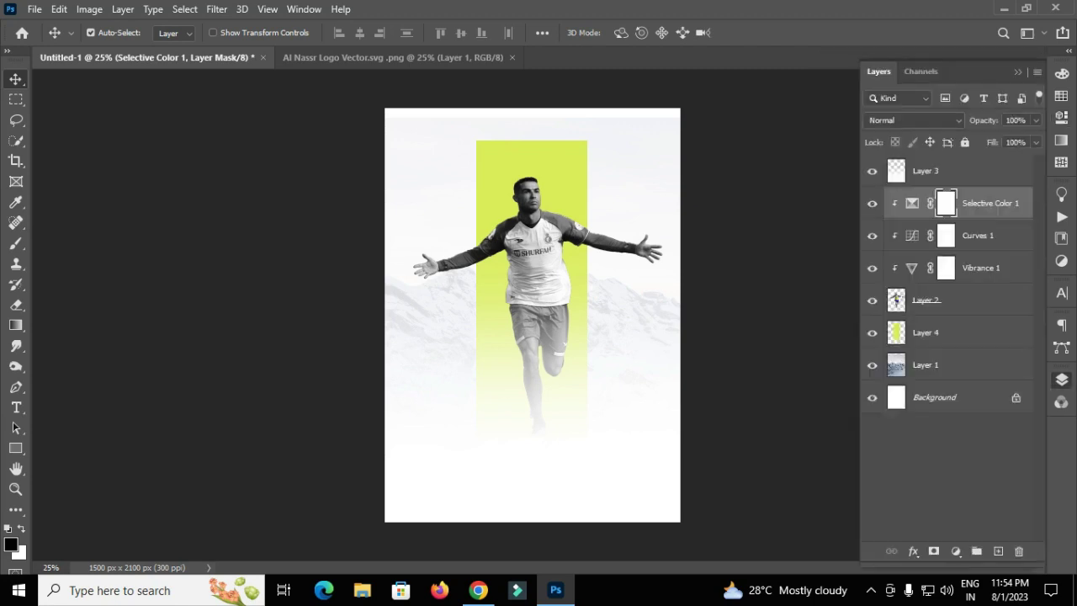
{"action": "key", "text": "ctrl+plus"}
{"action": "key", "text": "ctrl+minus"}
- Place the Al Nassr crest into the poster at 11% scale, centred near the bottom edge
{"action": "left_click", "coordinate": [392, 57]}
{"action": "left_click_drag", "start_coordinate": [530, 311], "coordinate": [252, 185]}
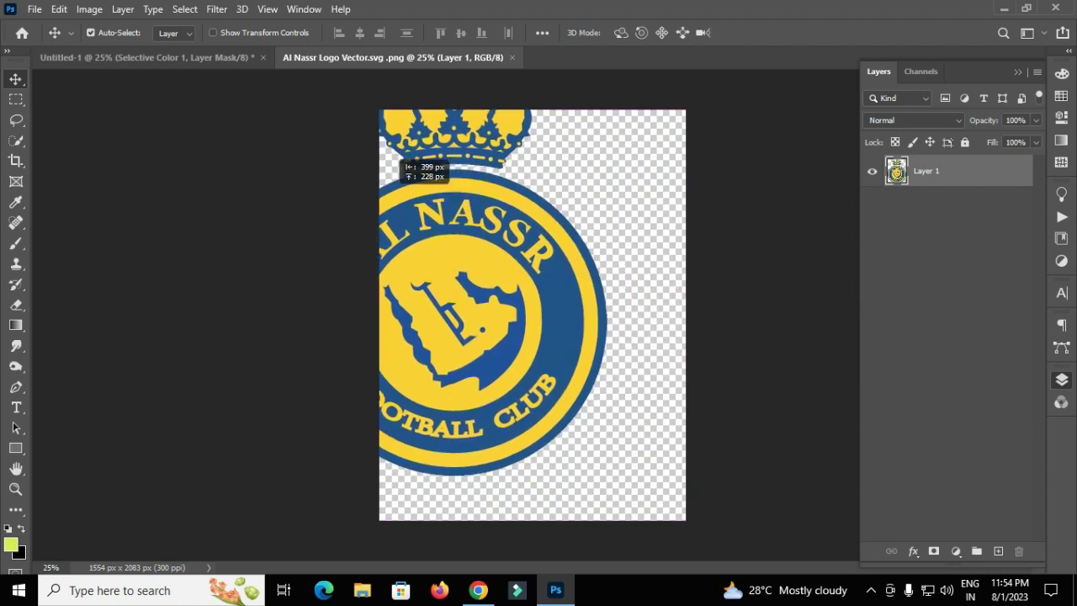
{"action": "left_click_drag", "start_coordinate": [147, 57], "coordinate": [533, 253]}
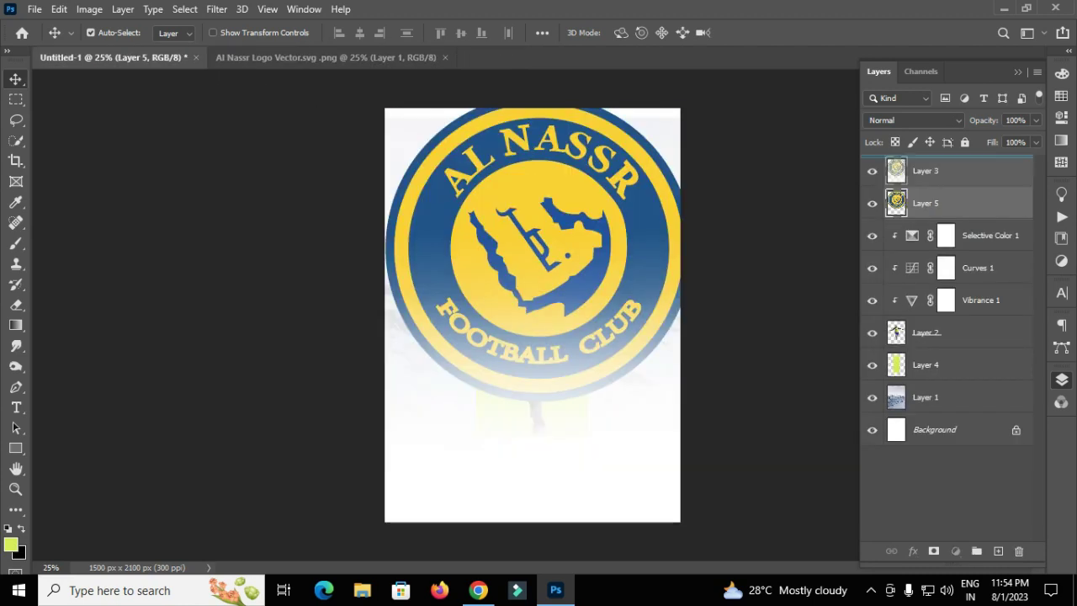
{"action": "key", "text": "ctrl+t"}
{"action": "type", "text": "20"}
{"action": "key", "text": "Tab"}
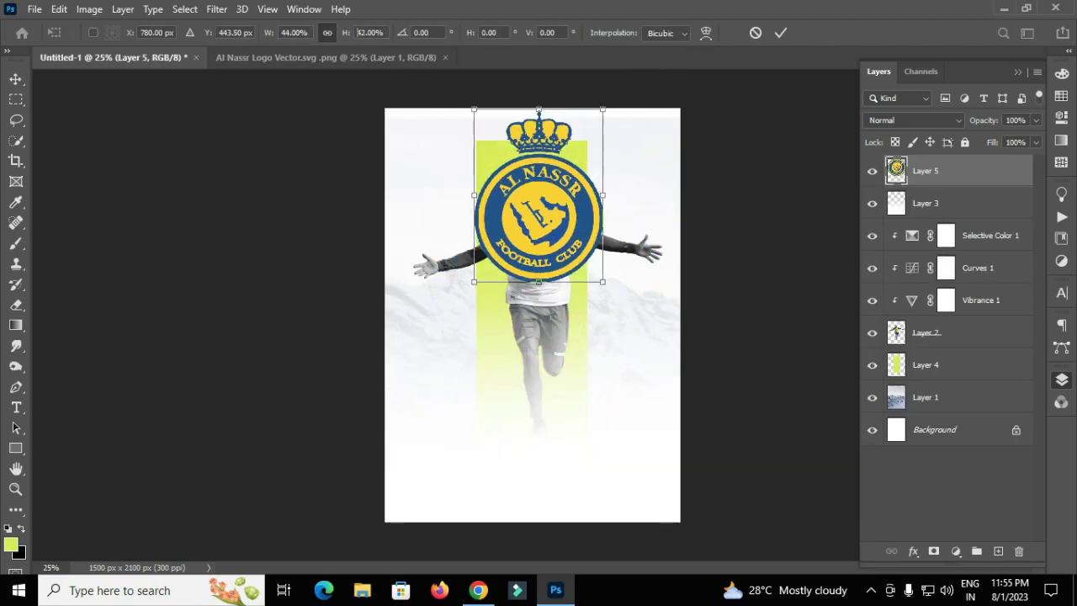
{"action": "type", "text": "11"}
{"action": "key", "text": "Tab"}
{"action": "left_click_drag", "start_coordinate": [539, 199], "coordinate": [539, 490]}
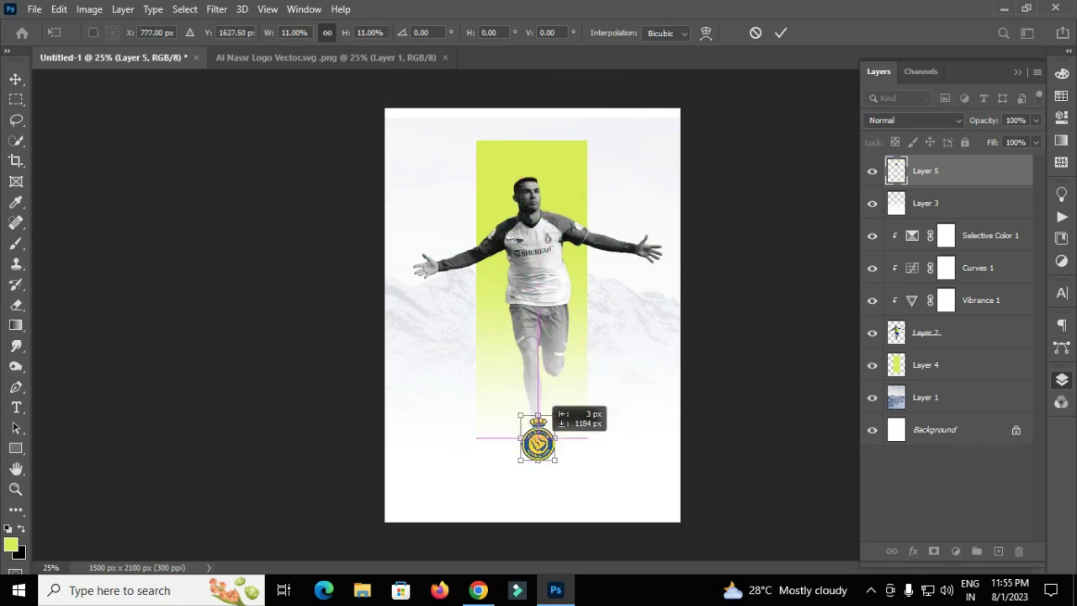
{"action": "key", "text": "Return"}
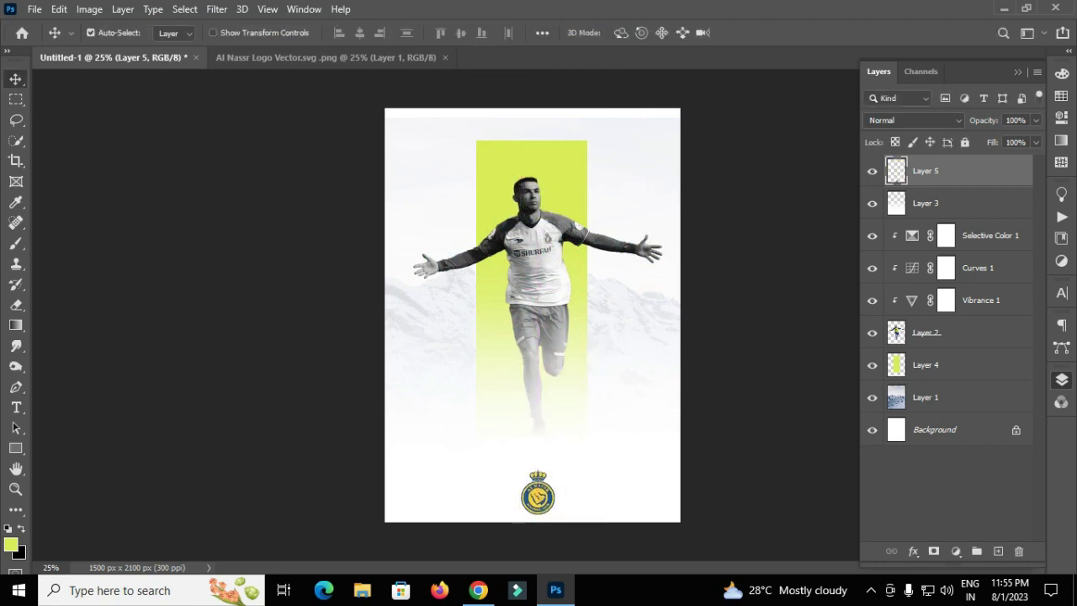
{"action": "left_click_drag", "start_coordinate": [538, 492], "coordinate": [540, 492]}
- Add a new layer above the logo and start a black horizontal text line at the poster's top
{"action": "left_click", "coordinate": [998, 550]}
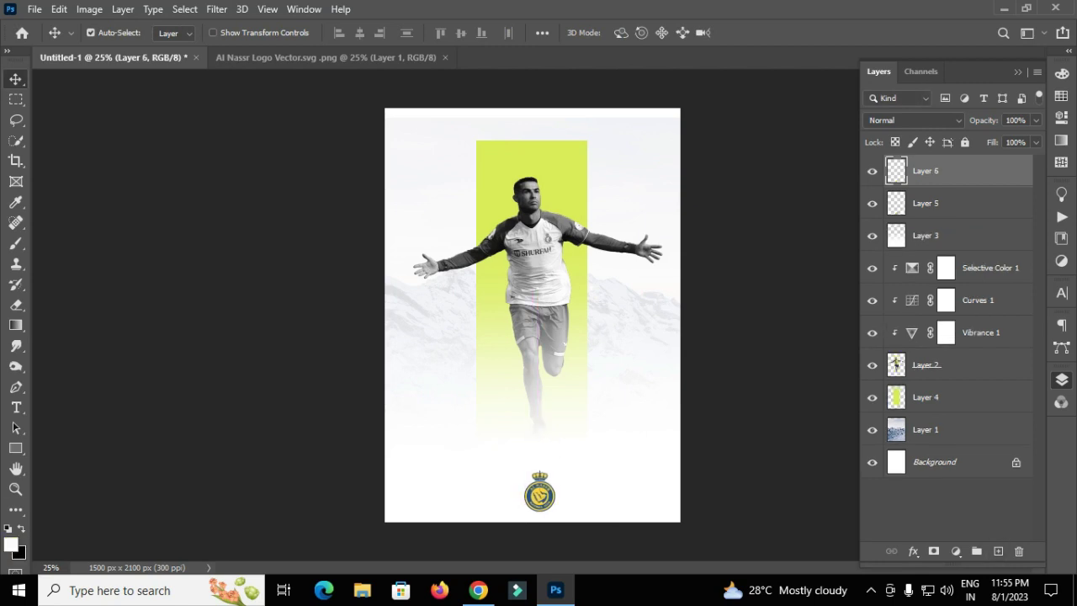
{"action": "right_click", "coordinate": [16, 408]}
{"action": "left_click", "coordinate": [101, 397]}
{"action": "key", "text": "ctrl+plus"}
{"action": "scroll", "coordinate": [532, 375], "scroll_direction": "up", "scroll_amount": 3}
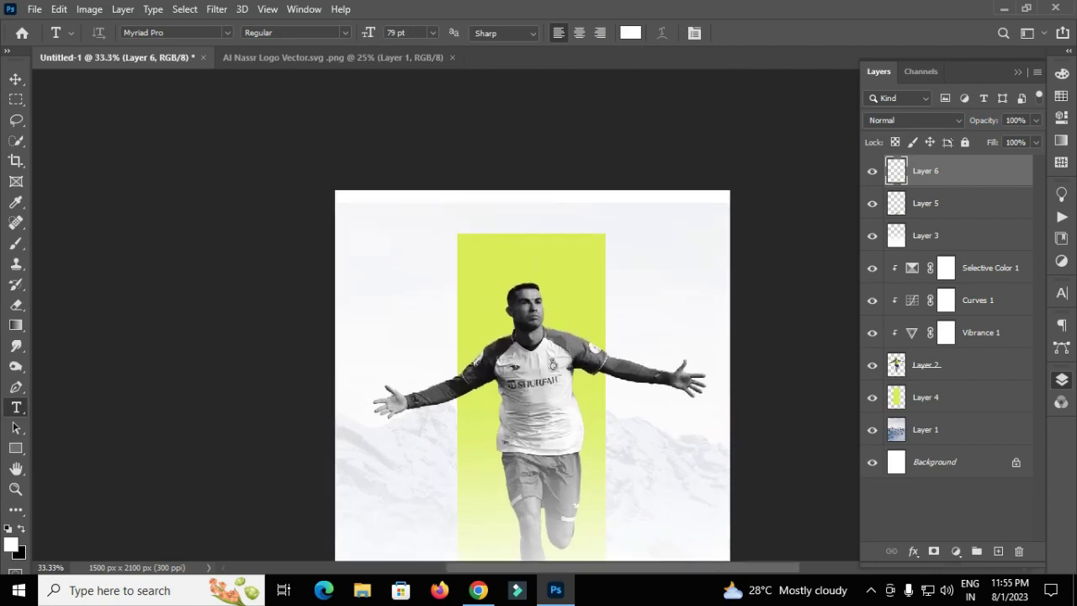
{"action": "key", "text": "d"}
{"action": "left_click", "coordinate": [395, 236]}
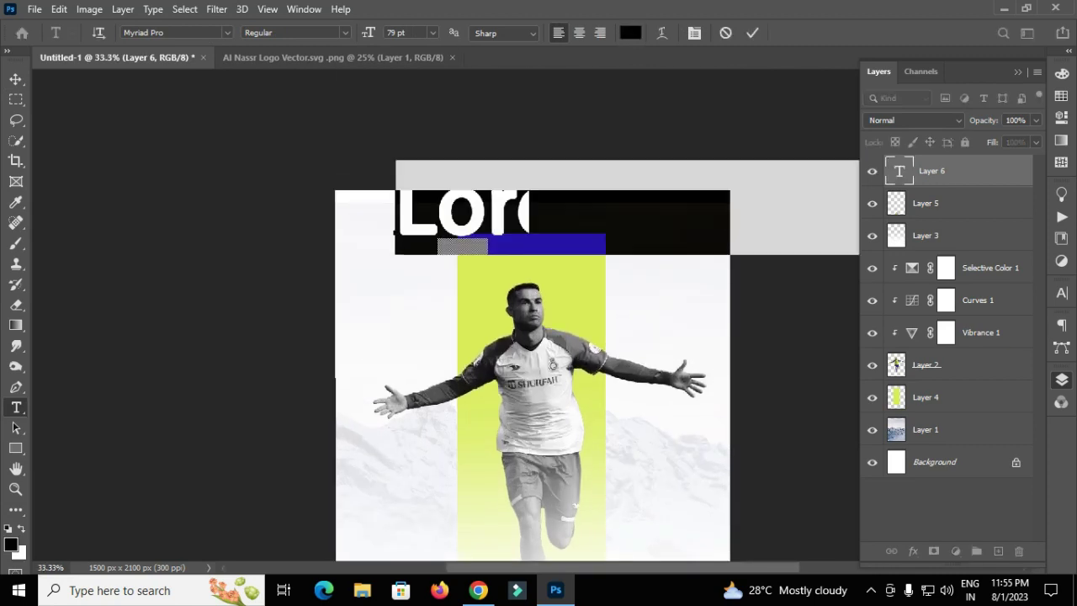
- Type 'Cristiano Ronaldo' as the title at 21 pt
{"action": "left_click", "coordinate": [395, 32]}
{"action": "type", "text": "24"}
{"action": "key", "text": "Return"}
{"action": "key", "text": "Down"}
{"action": "key", "text": "Down"}
{"action": "key", "text": "Down"}
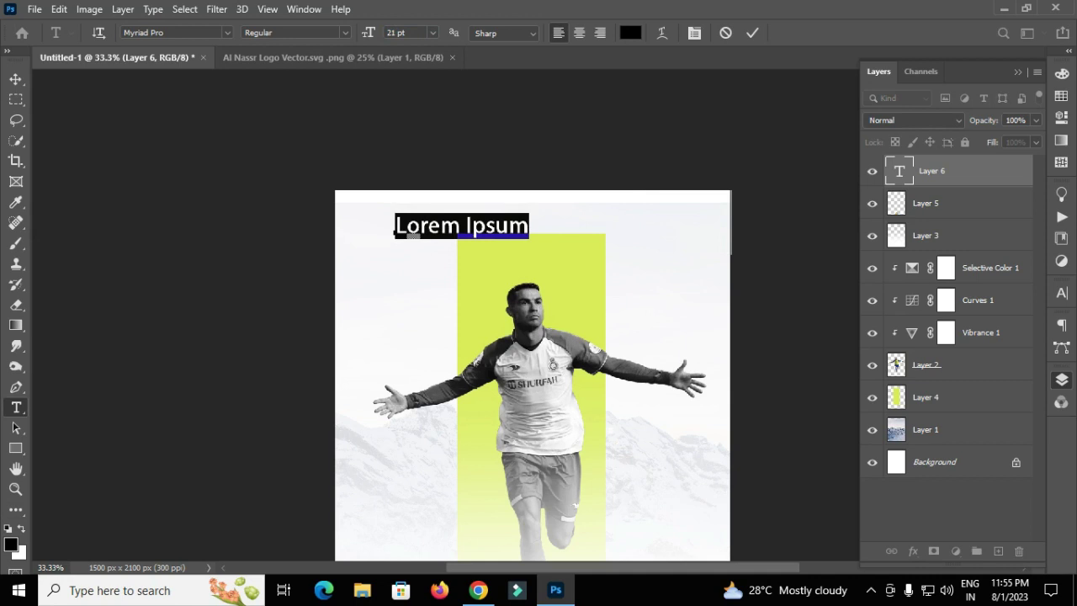
{"action": "type", "text": "Cristiano Ronaldo"}
- Shrink the title to 11 pt, move it above the panel and widen its tracking to 380
{"action": "key", "text": "ctrl+a"}
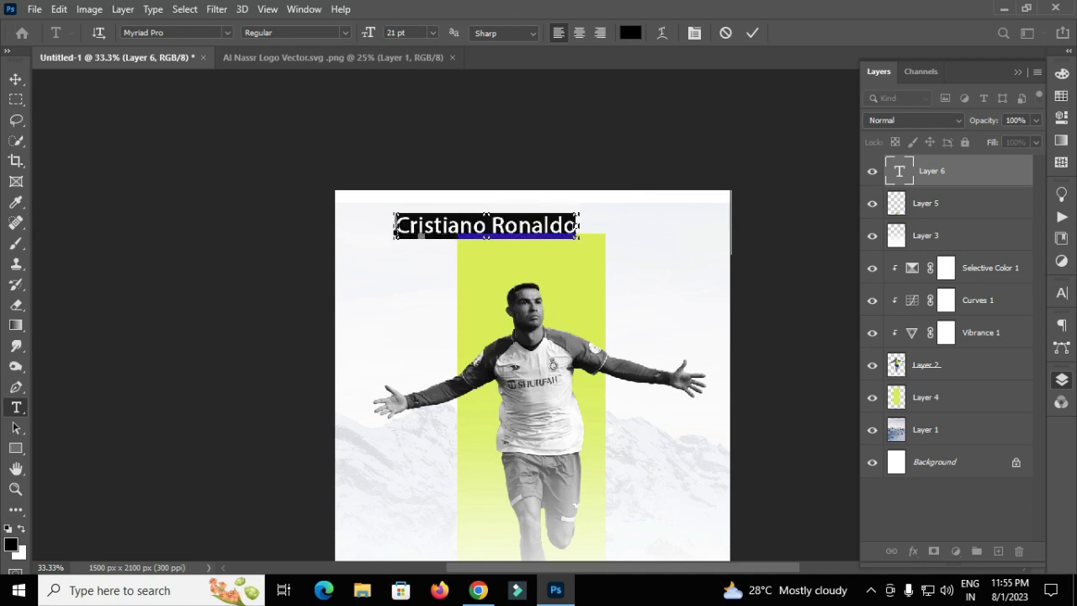
{"action": "key", "text": "ctrl+alt+shift+comma"}
{"action": "mouse_move", "coordinate": [420, 236]}
{"action": "left_mouse_down"}
{"action": "mouse_move", "coordinate": [491, 226]}
{"action": "mouse_move", "coordinate": [468, 228]}
{"action": "left_mouse_up"}
{"action": "key", "text": "ctrl+t"}
{"action": "type", "text": "380"}
{"action": "key", "text": "Return"}
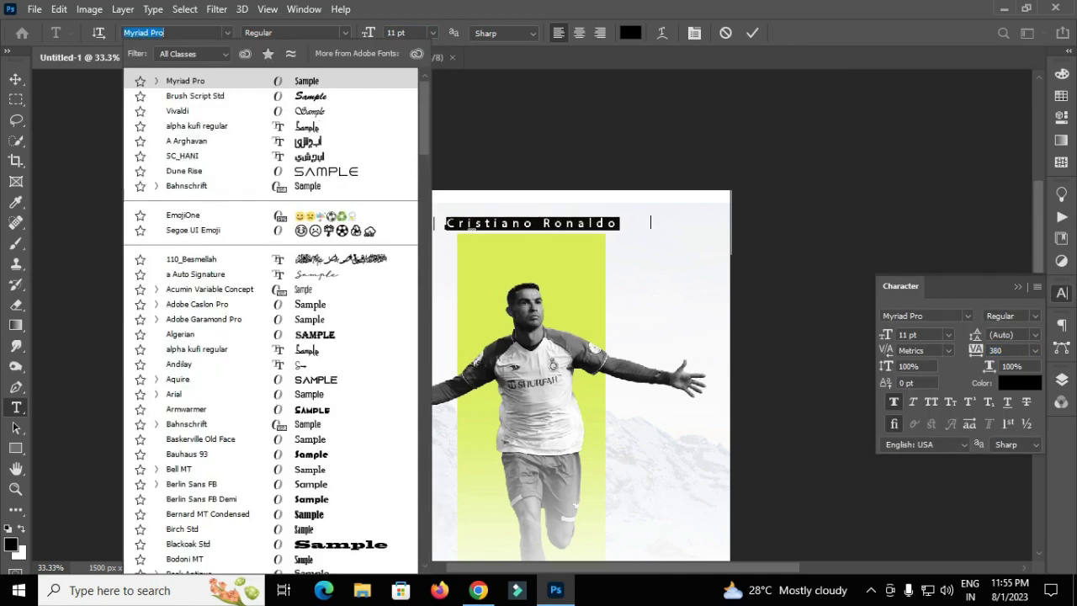
- Set the title font to Aquire with tracking 200 and colour ffe400, then commit
{"action": "key", "text": "Down"}
{"action": "key", "text": "Down"}
{"action": "key", "text": "Down"}
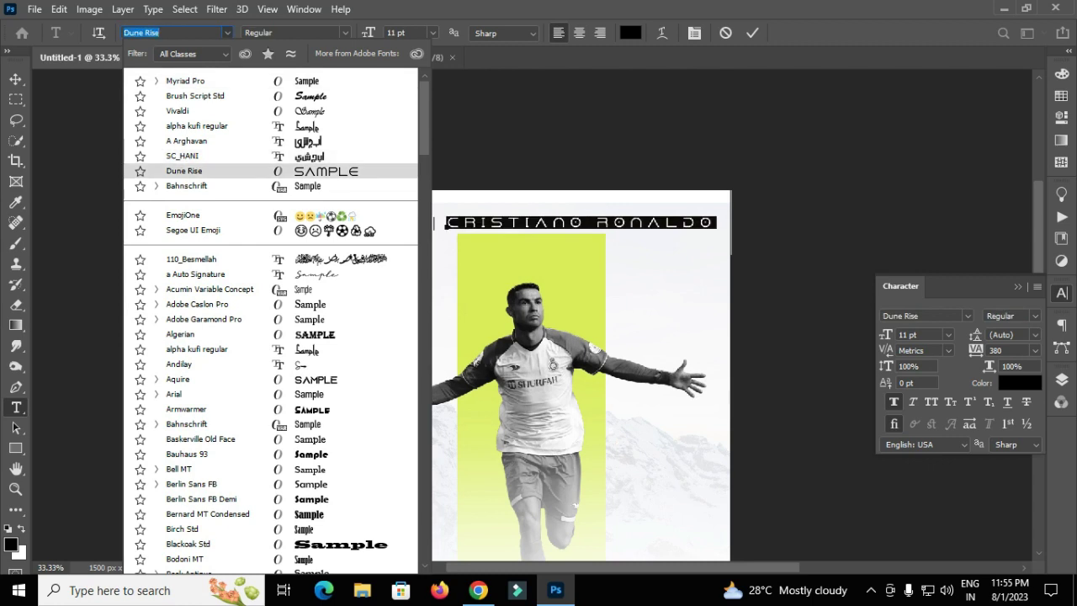
{"action": "key", "text": "Down"}
{"action": "key", "text": "Down"}
{"action": "key", "text": "Down"}
{"action": "key", "text": "Return"}
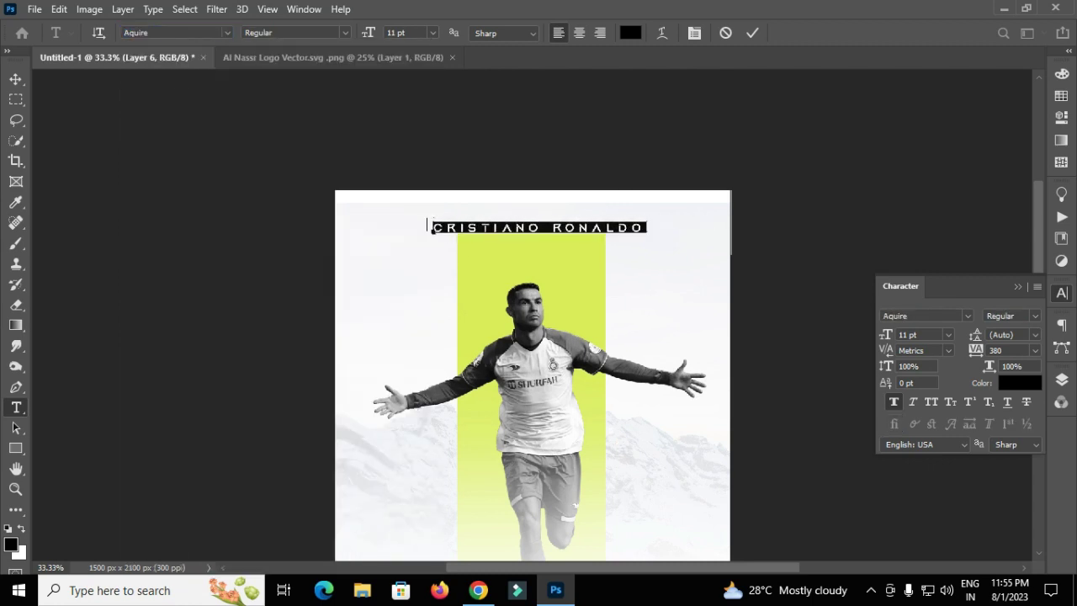
{"action": "key", "text": "alt+Left"}
{"action": "key", "text": "alt+Left"}
{"action": "key", "text": "alt+Left"}
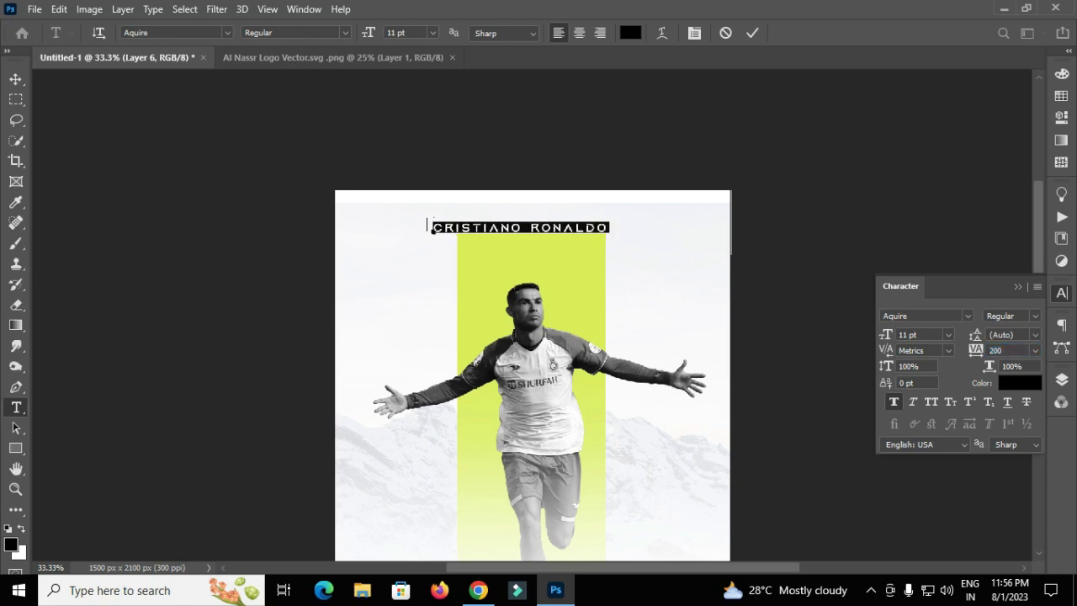
{"action": "type", "text": "ffe400"}
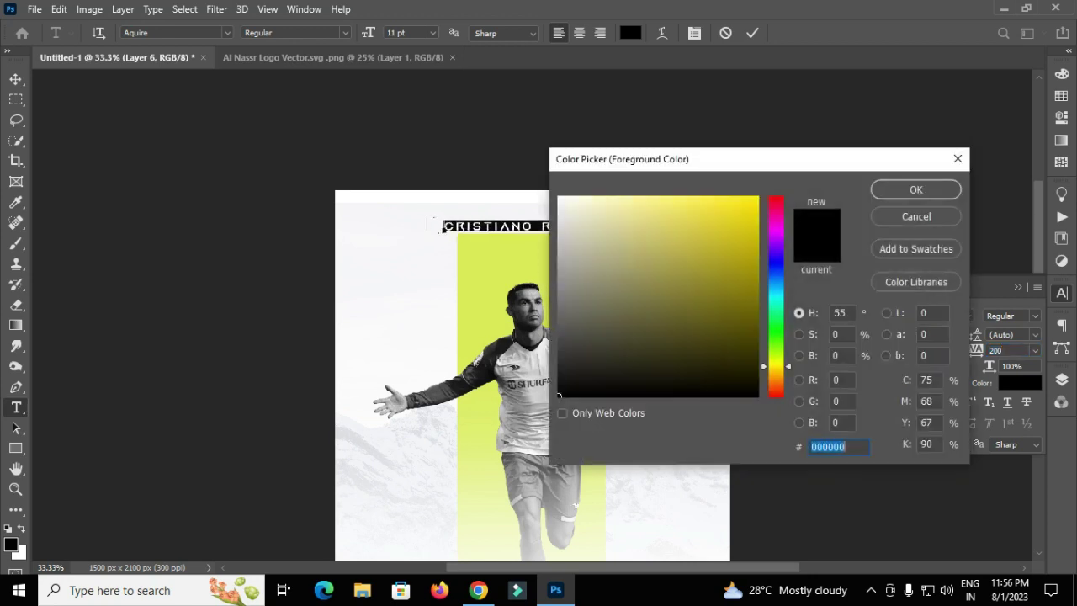
{"action": "key", "text": "Return"}
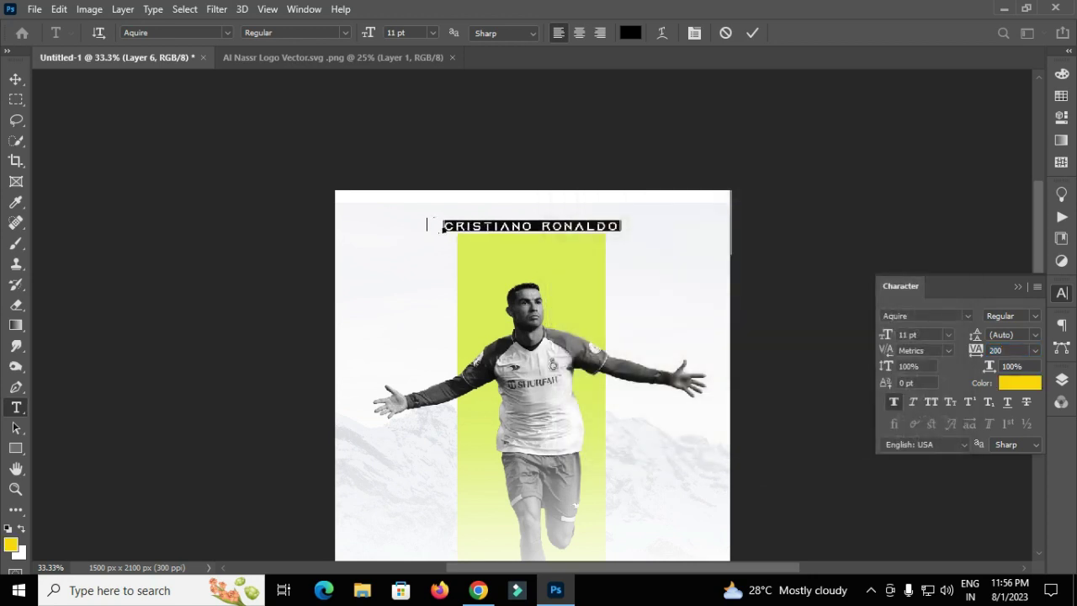
{"action": "key", "text": "ctrl+h"}
{"action": "key", "text": "ctrl+Return"}
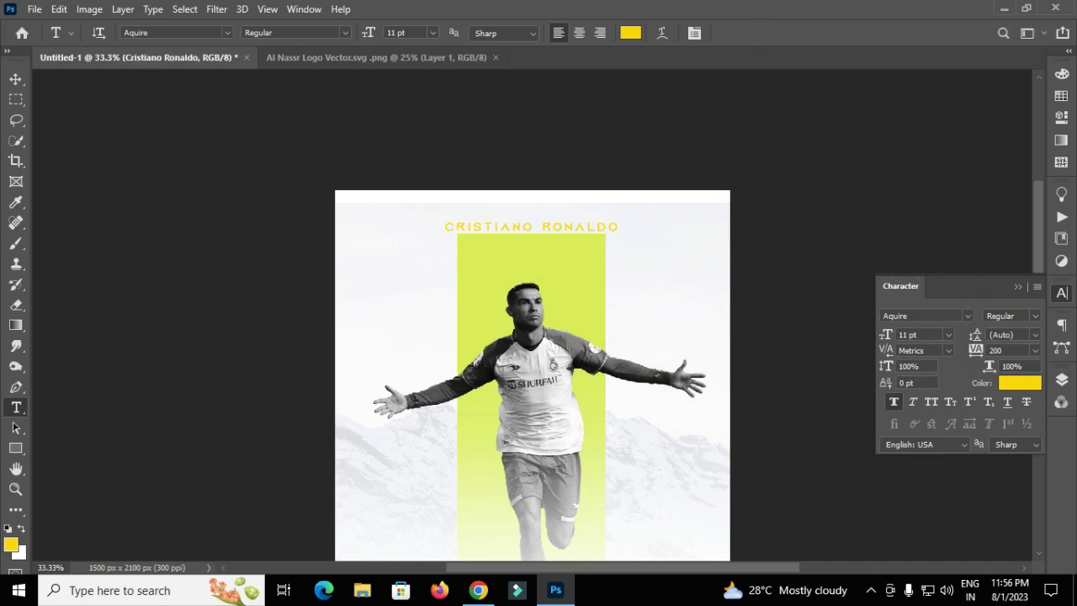
- Recolour the whole title black (000000) and commit the edit
{"action": "left_click_drag", "start_coordinate": [621, 226], "coordinate": [443, 227]}
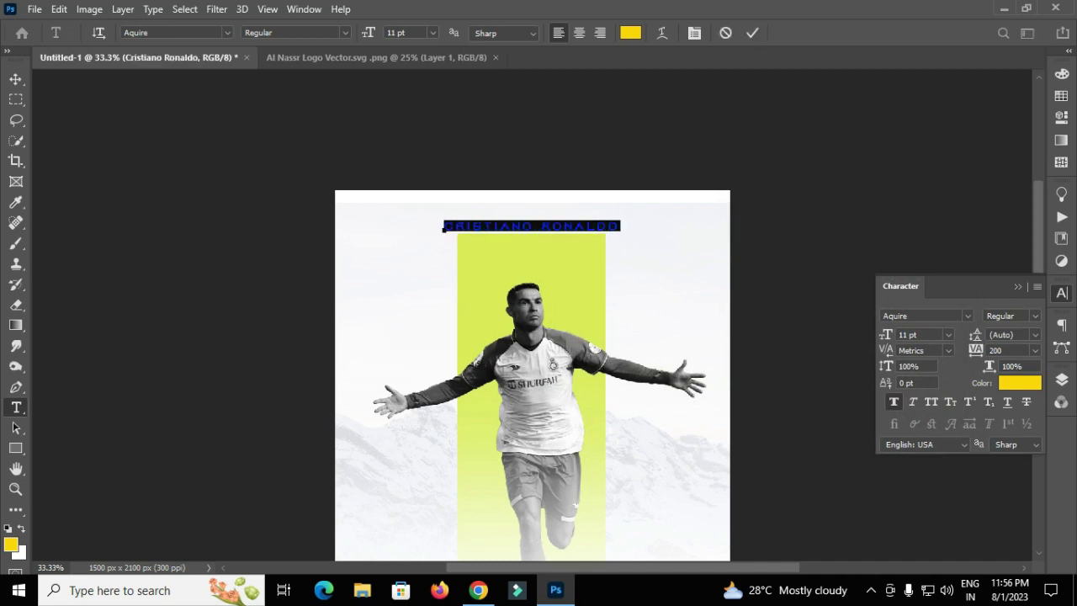
{"action": "left_click", "coordinate": [11, 545]}
{"action": "type", "text": "000000"}
{"action": "key", "text": "Return"}
{"action": "key", "text": "ctrl+Return"}
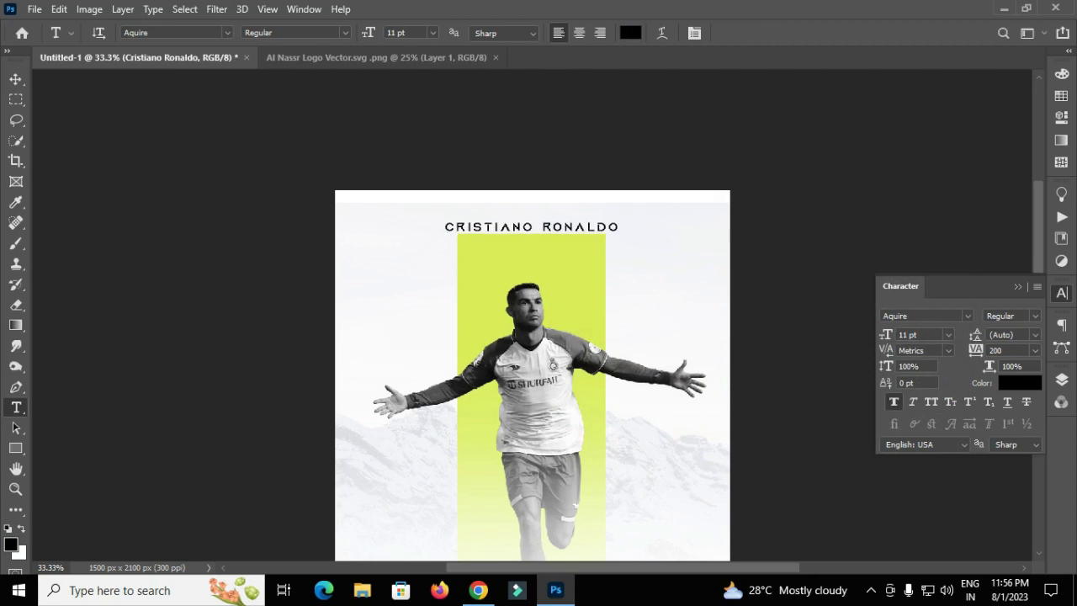
- Nudge the title up, reset its letter spacing to 0, and fit the poster on screen
{"action": "key", "text": "v"}
{"action": "key", "text": "Up"}
{"action": "key", "text": "Up"}
{"action": "key", "text": "Up"}
{"action": "key", "text": "t"}
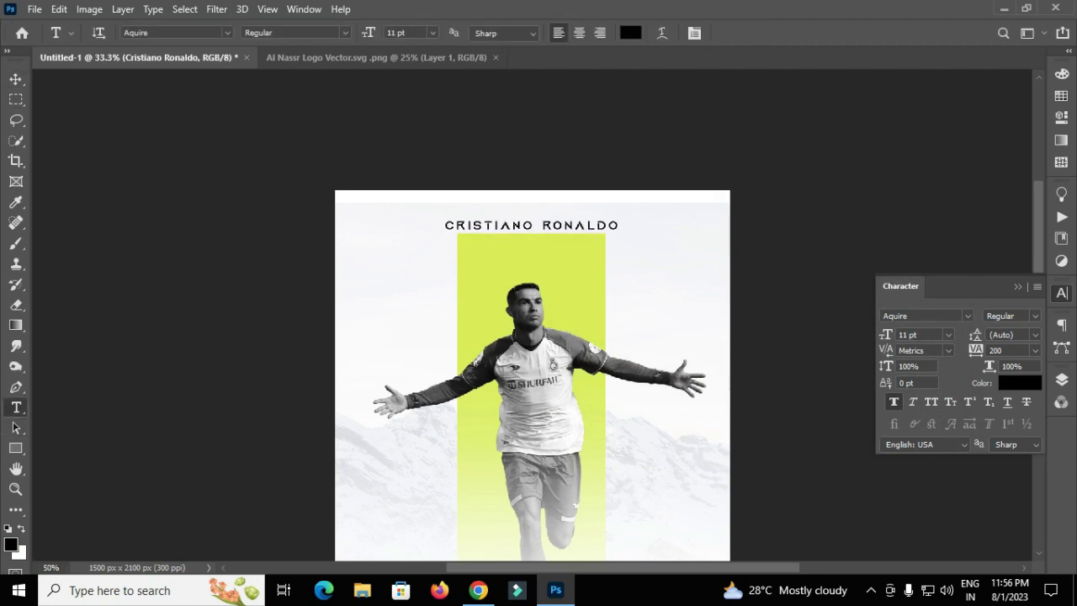
{"action": "key", "text": "ctrl+plus"}
{"action": "left_click_drag", "start_coordinate": [664, 243], "coordinate": [400, 246]}
{"action": "left_click", "coordinate": [997, 350]}
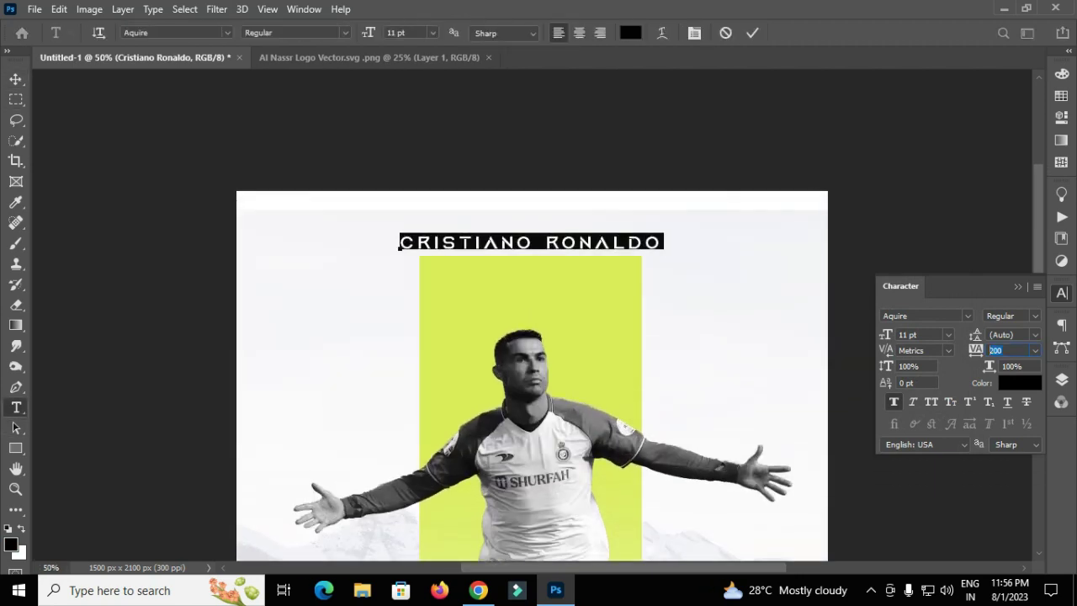
{"action": "type", "text": "0"}
{"action": "key", "text": "Return"}
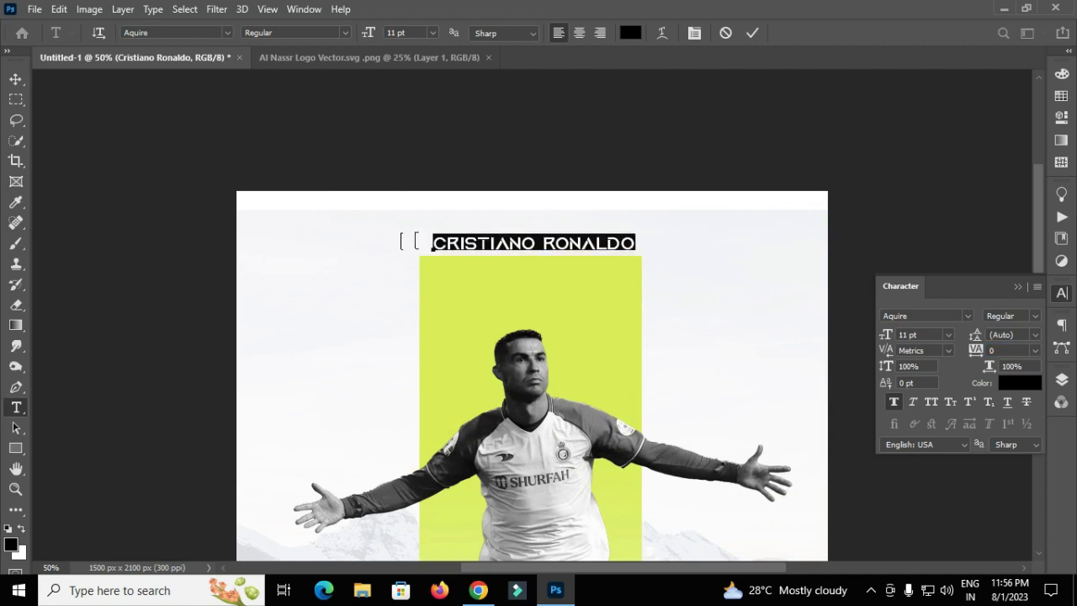
{"action": "scroll", "coordinate": [395, 32], "scroll_direction": "down", "scroll_amount": 2}
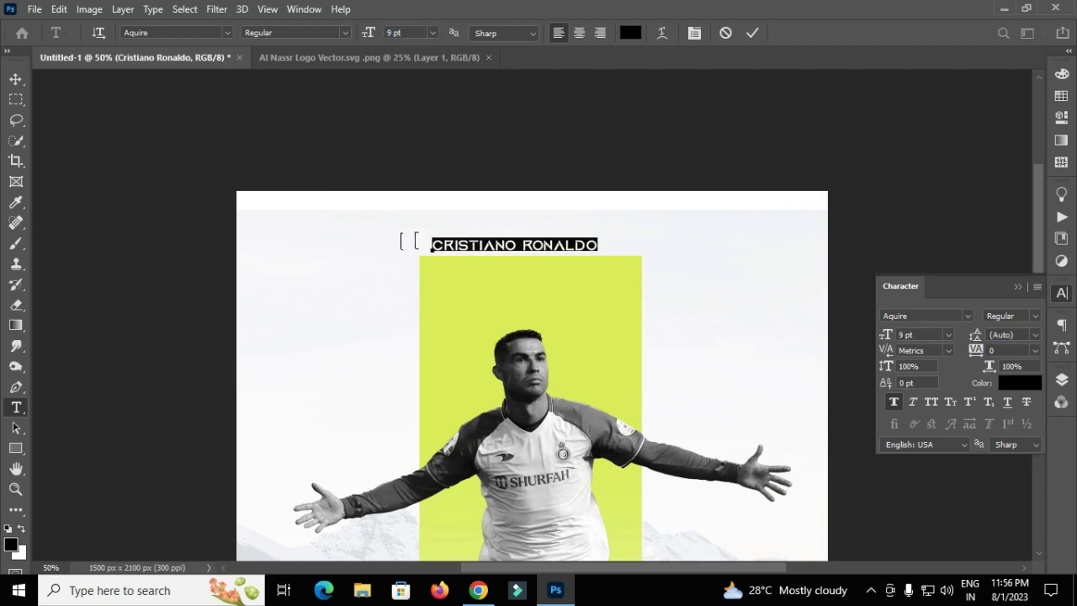
{"action": "left_click", "coordinate": [752, 32]}
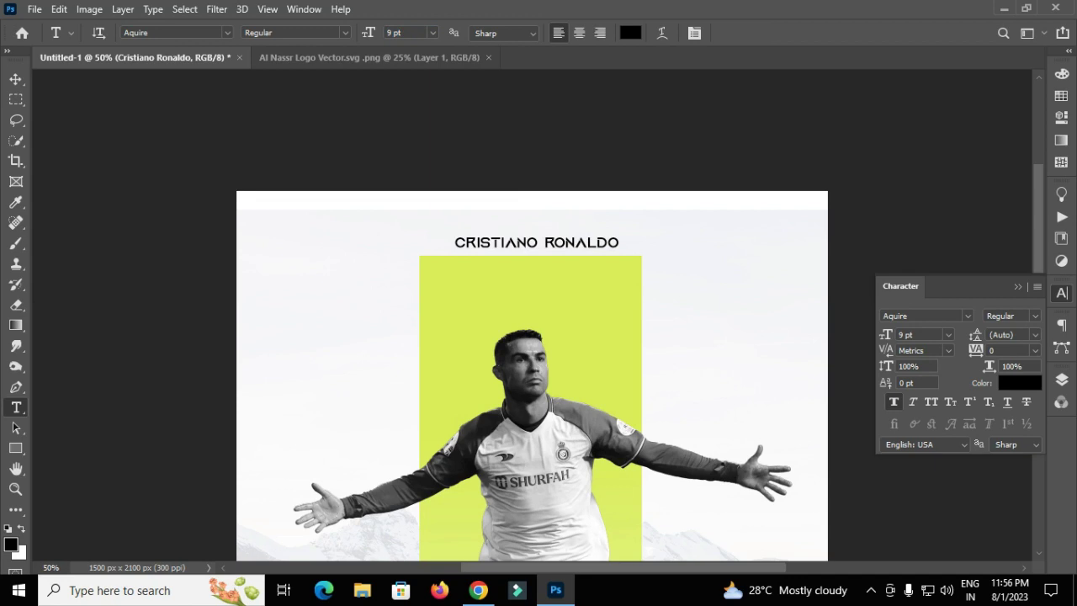
{"action": "key", "text": "z"}
{"action": "key", "text": "ctrl+0"}
- Close the Al Nassr logo document and stamp all visible layers into a new top Layer 6
{"action": "left_click", "coordinate": [1062, 292]}
{"action": "key", "text": "v"}
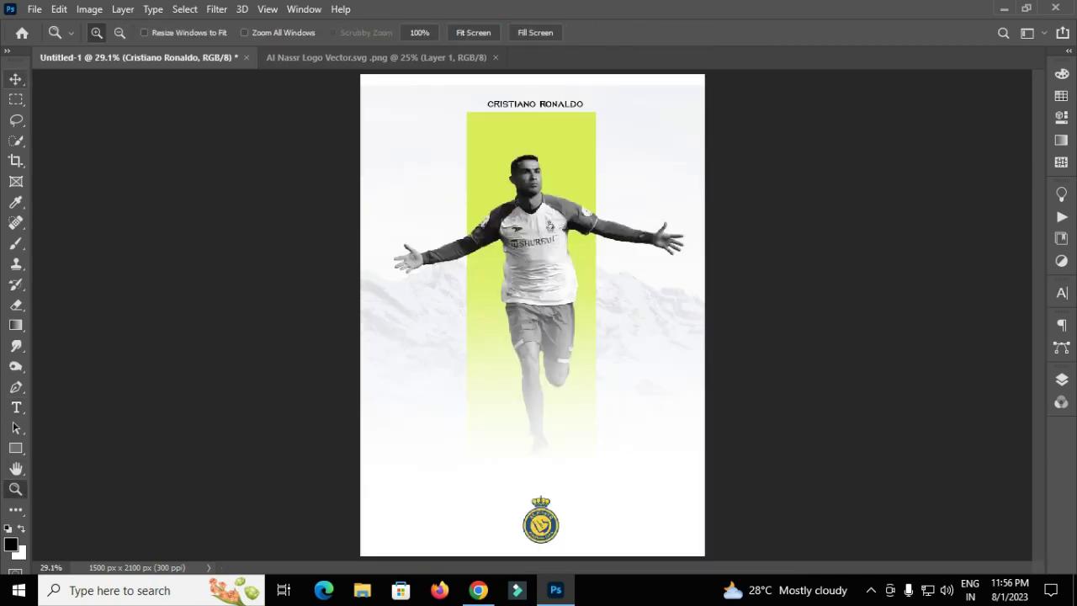
{"action": "left_click", "coordinate": [495, 57]}
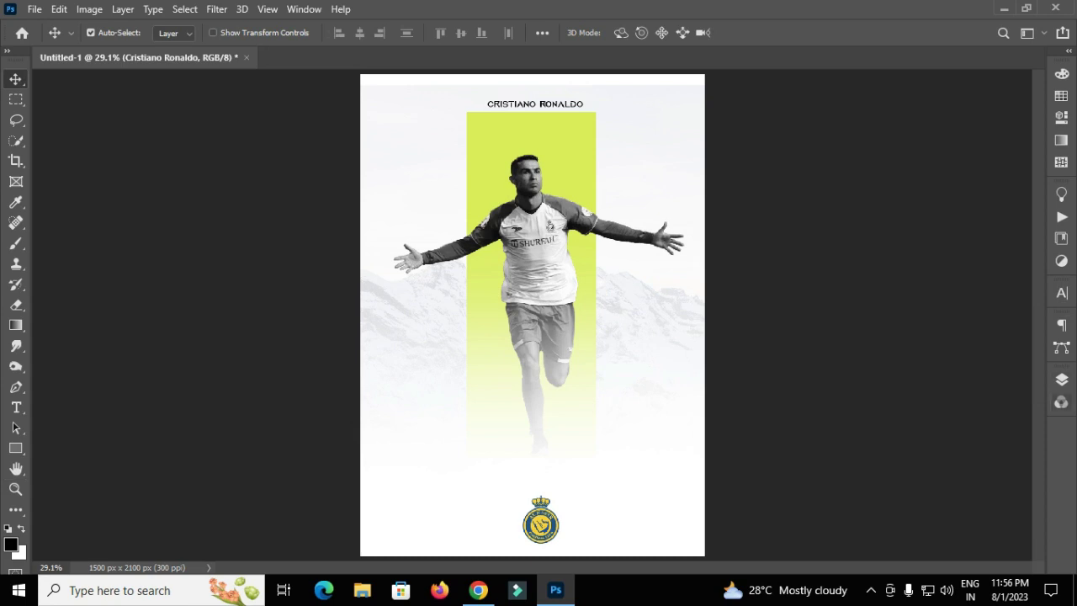
{"action": "left_click", "coordinate": [1061, 378]}
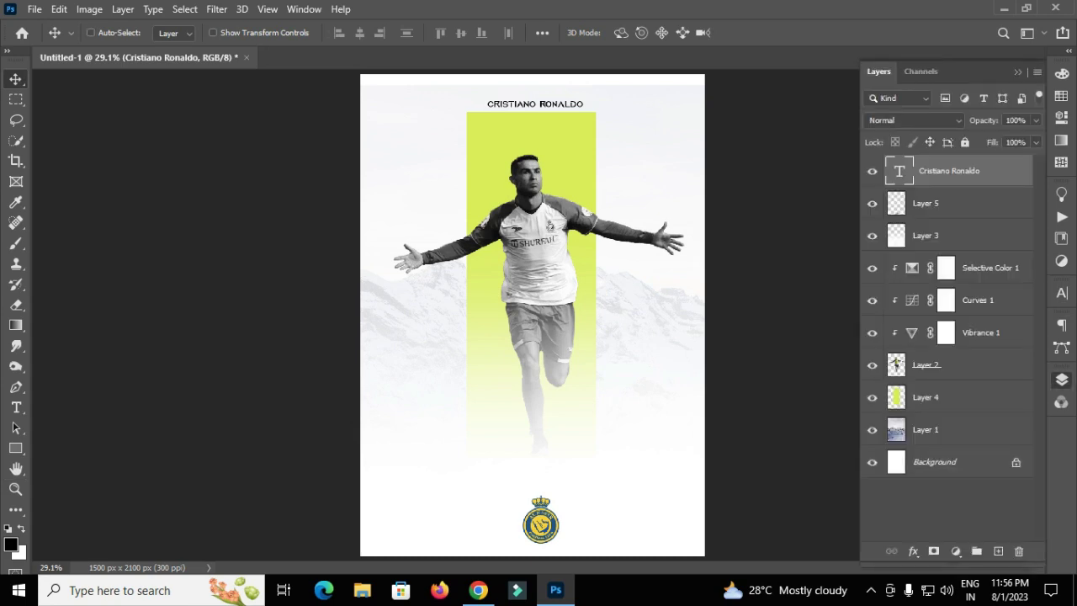
{"action": "key", "text": "ctrl+shift+alt+e"}
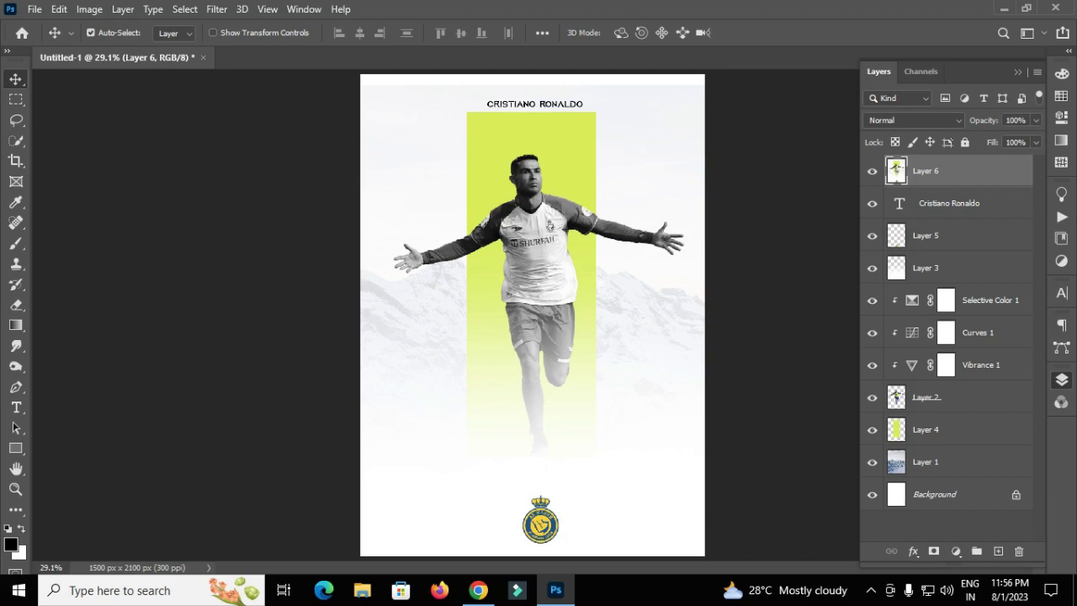
{"action": "left_click", "coordinate": [1062, 378]}
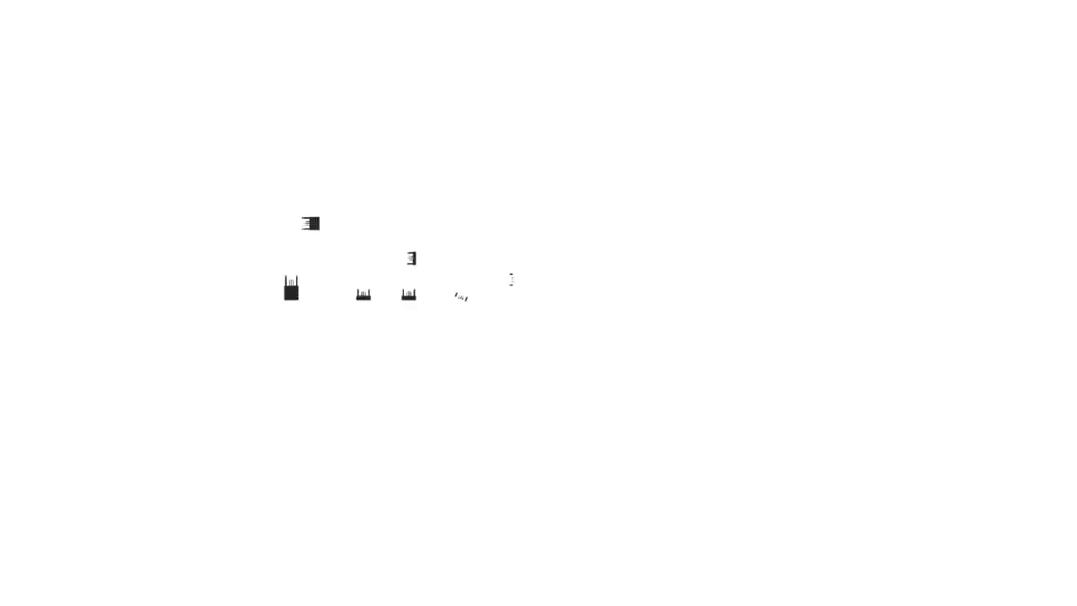